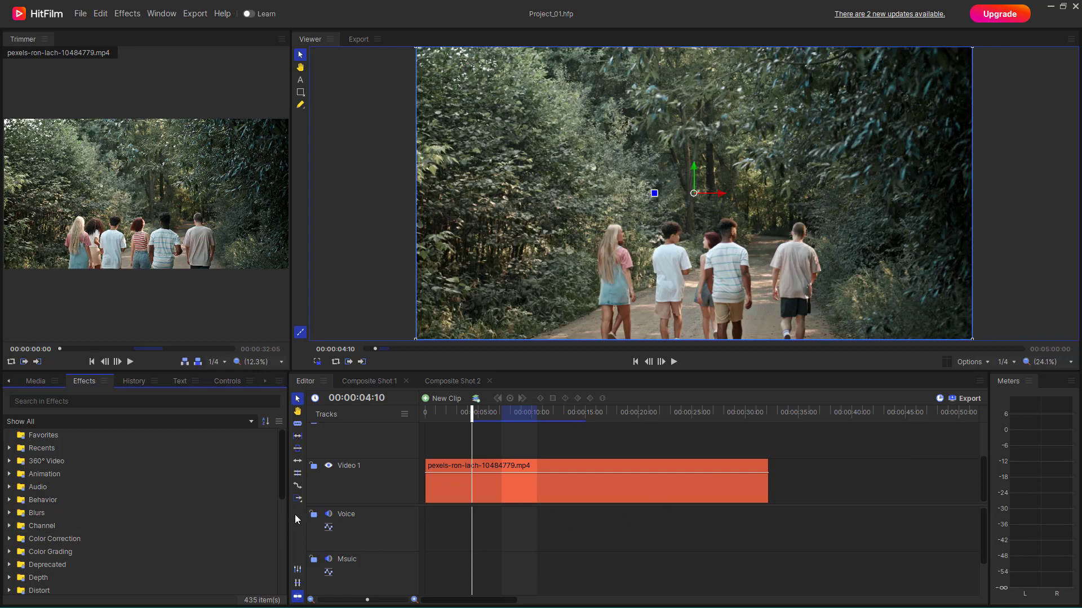
Step: Find the Chromenator effect in the Distort category of the effects library
scroll(83, 537, "down", 3)
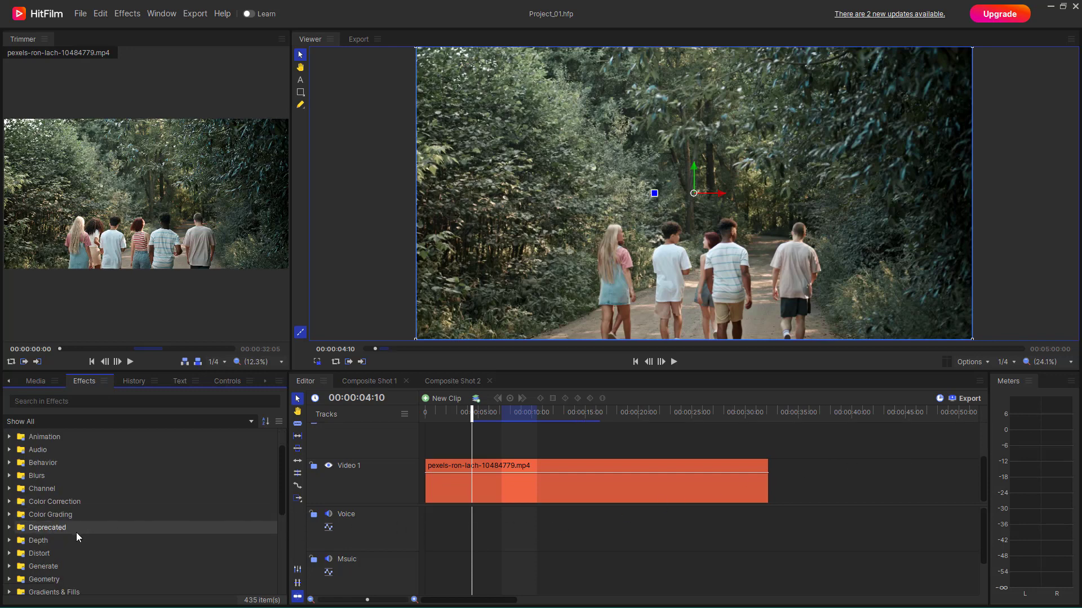
left_click(9, 554)
scroll(57, 543, "down", 3)
left_click(73, 482)
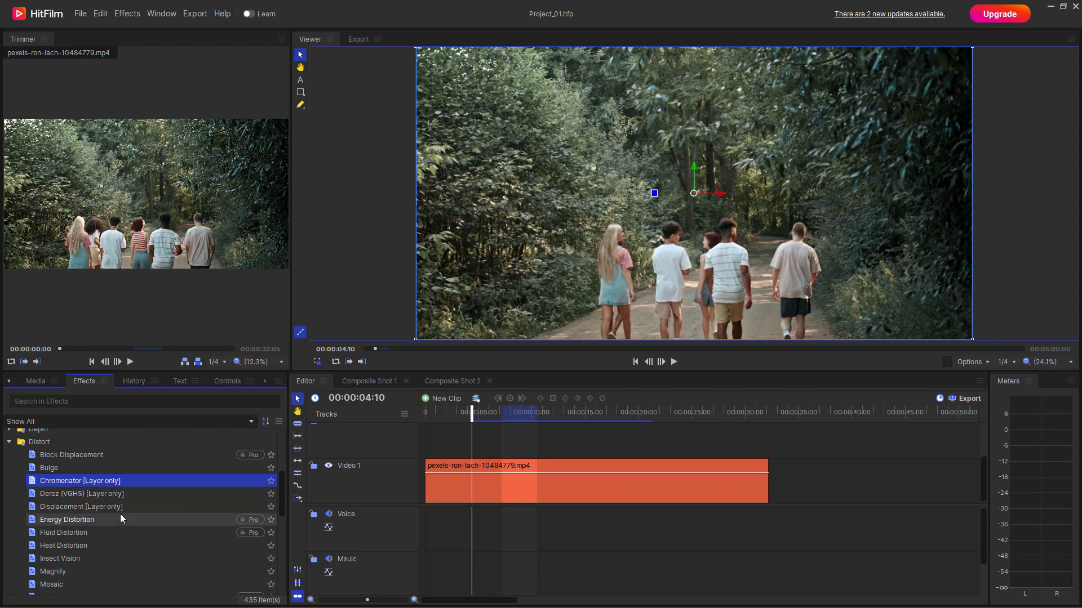
Step: Make a composite shot from the forest walk clip on Video 1, taking its properties from the selected clip
right_click(465, 493)
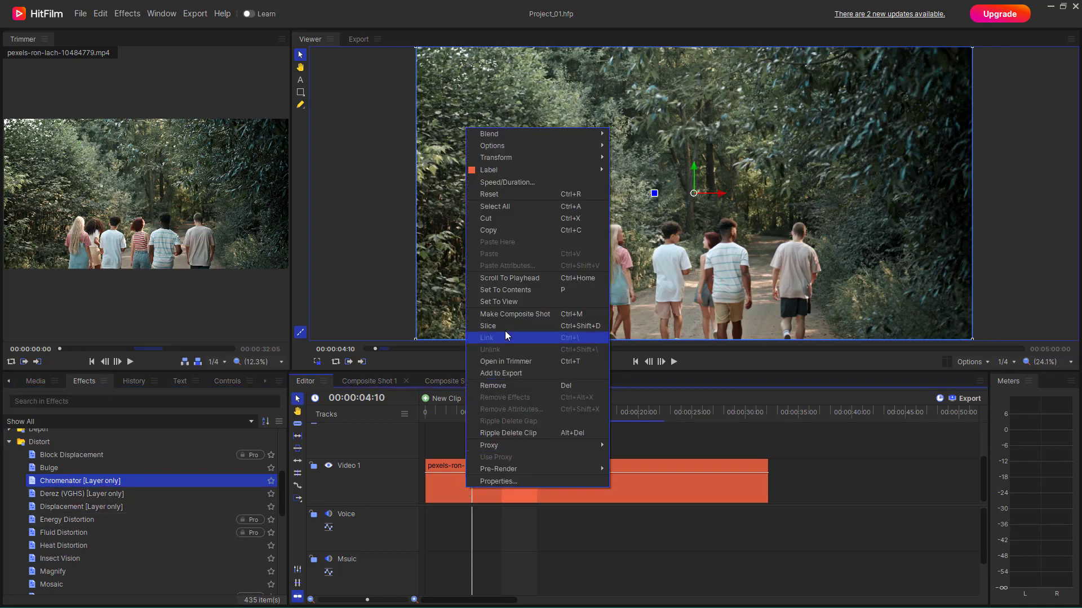
left_click(512, 313)
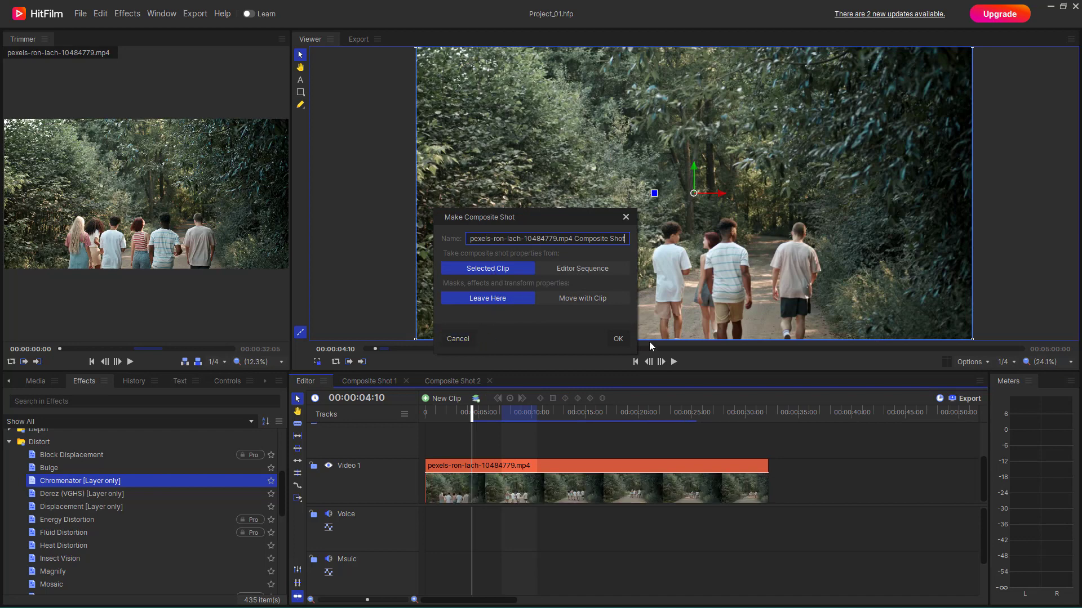
left_click(621, 339)
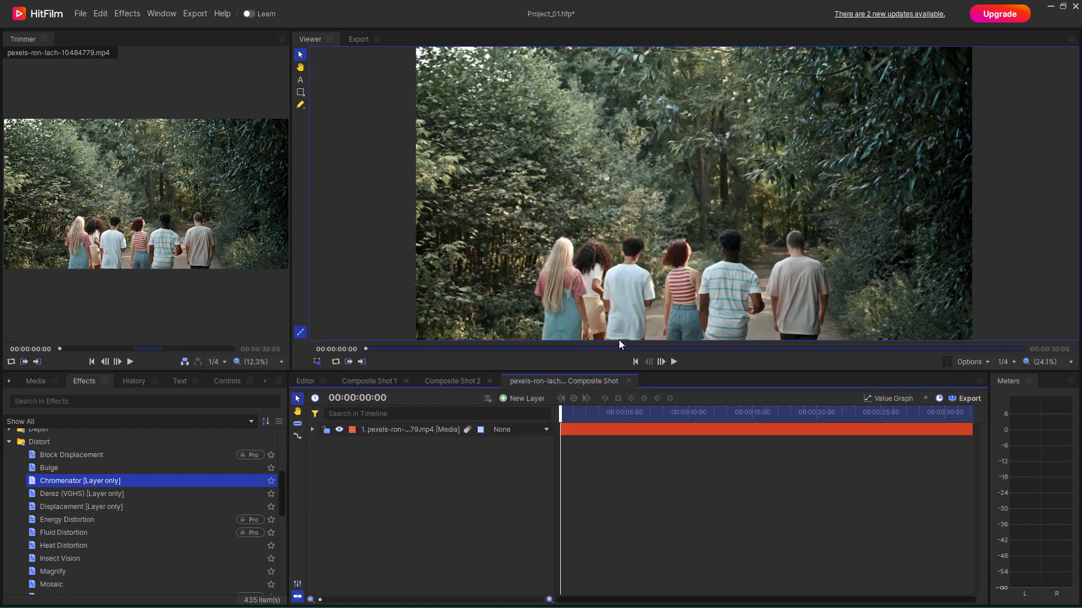
Step: Apply the Chromenator effect to the forest clip layer with the Snowy preset and Source Layer set to None
left_click(420, 426)
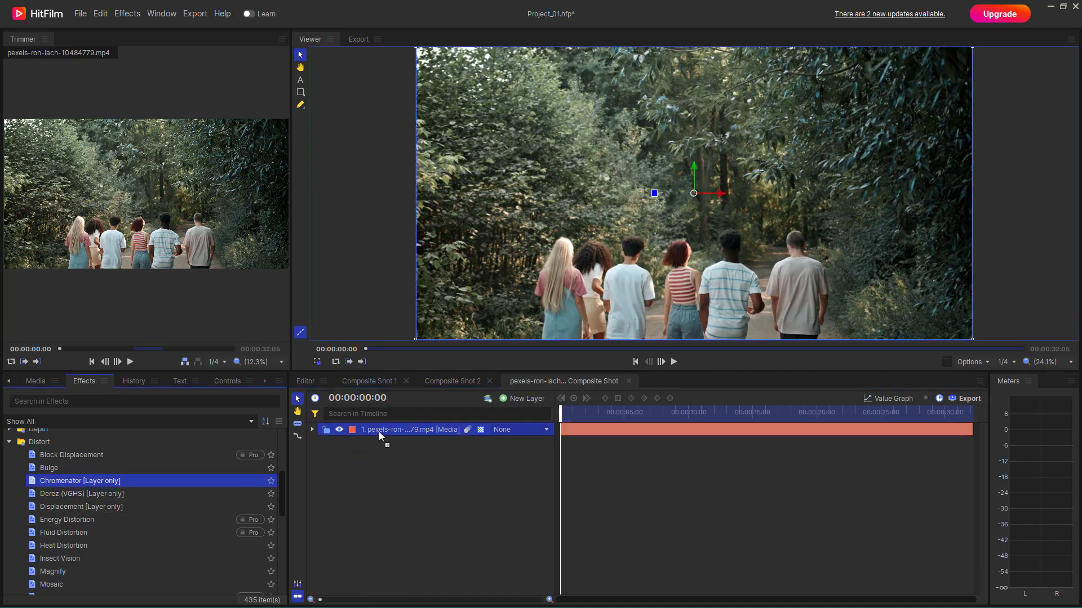
left_click_drag(379, 432, 381, 429)
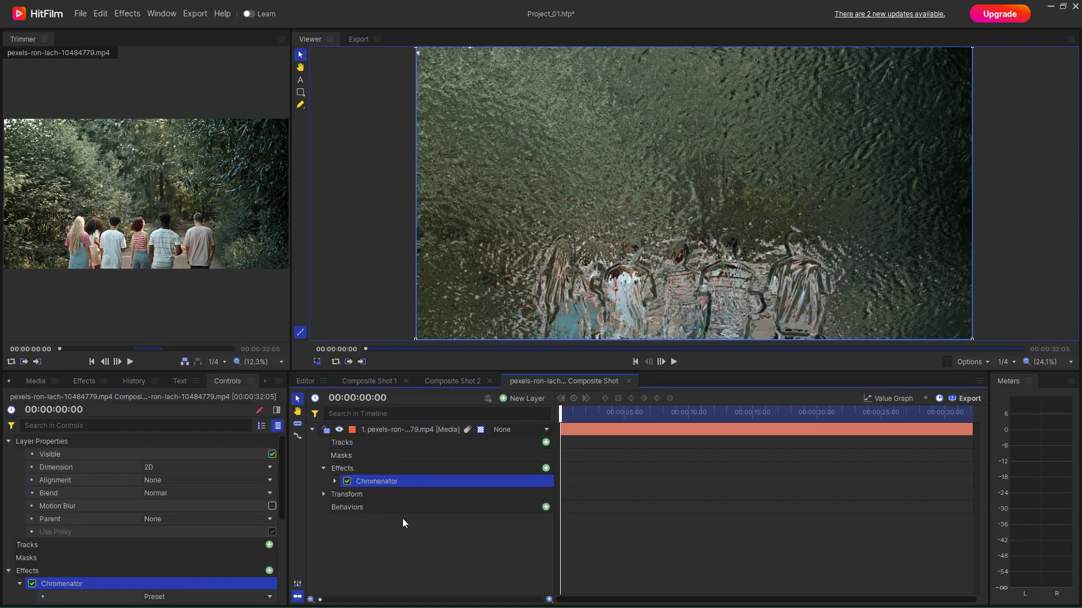
left_click(335, 482)
left_click(489, 495)
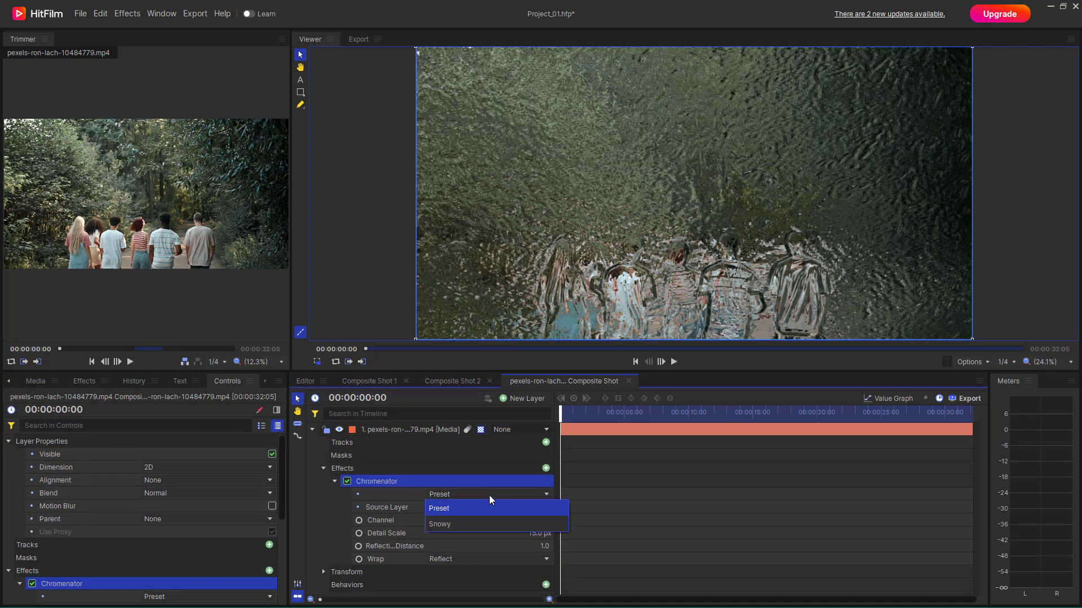
left_click(453, 523)
left_click(478, 509)
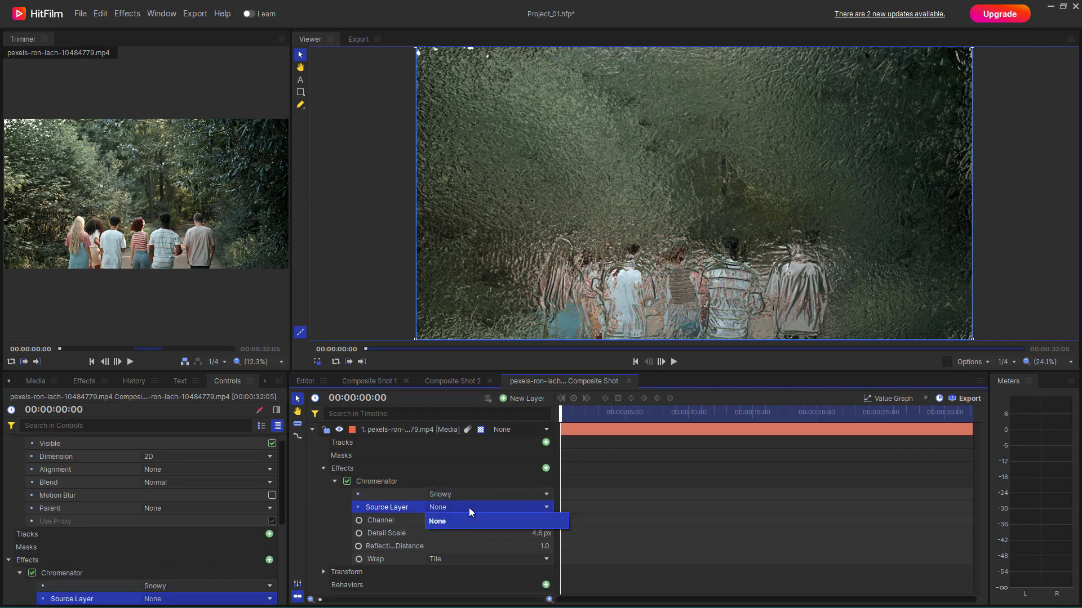
left_click(470, 519)
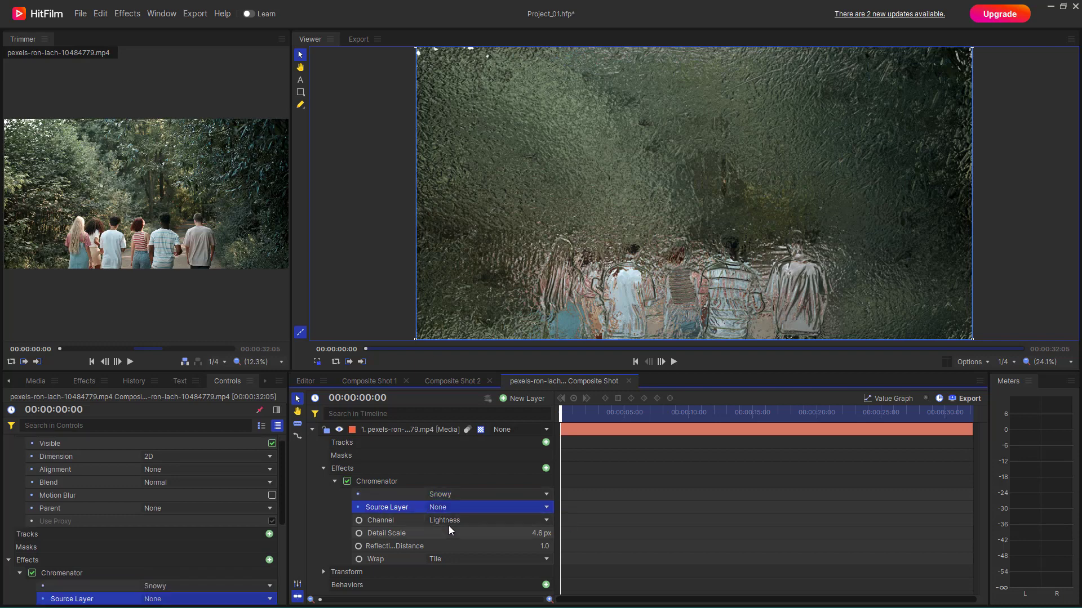
Step: Add production ID_4205697.mp4 from the project media as a layer beneath the forest clip in the composite shot
left_click(314, 430)
left_click(87, 382)
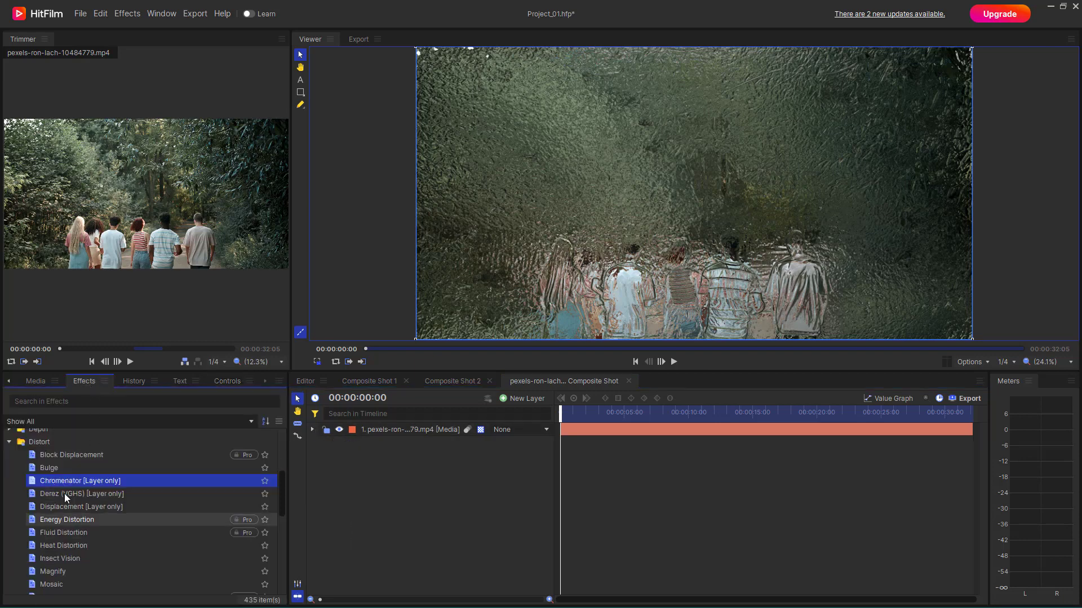
left_click(35, 382)
left_click(63, 547)
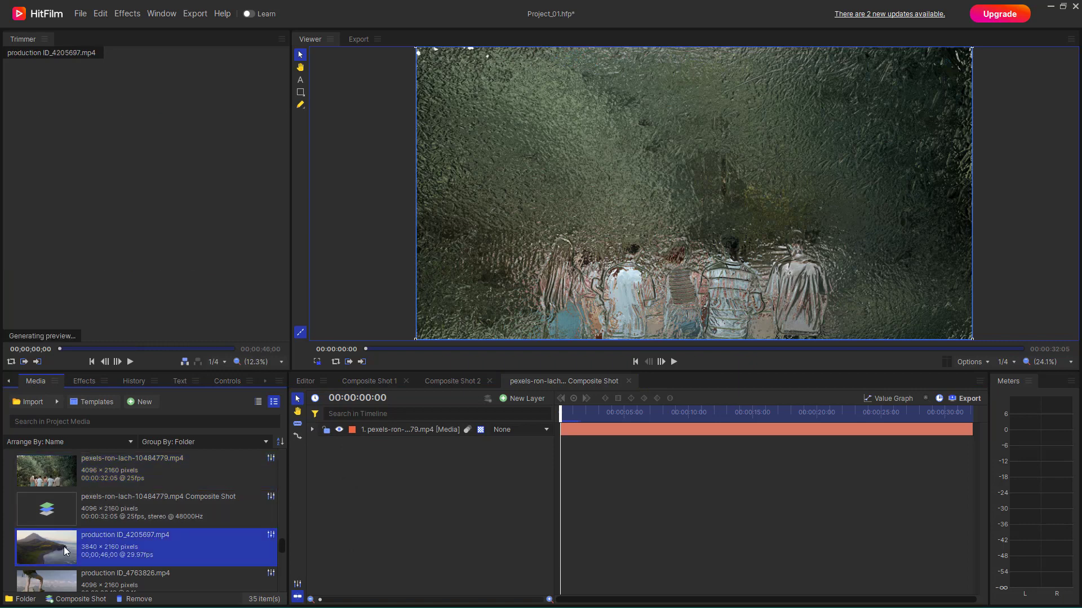
left_click_drag(64, 547, 381, 500)
left_click(422, 427)
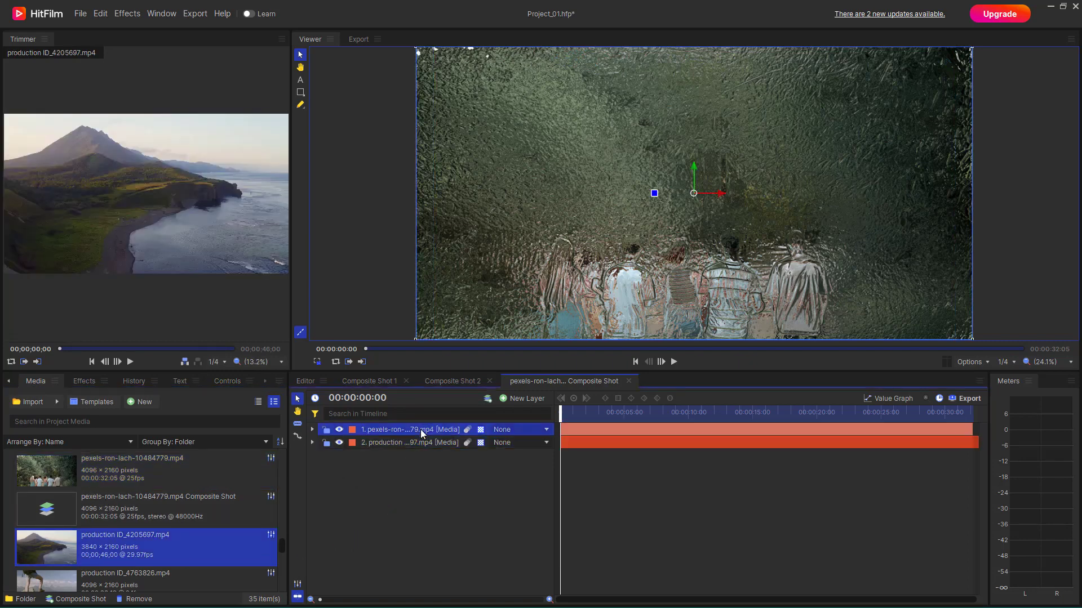
Step: Switch the Chromenator's preset from Snowy to Preset and choose production ID_4205697.mp4 as its Source Layer
left_click(312, 430)
left_click(465, 497)
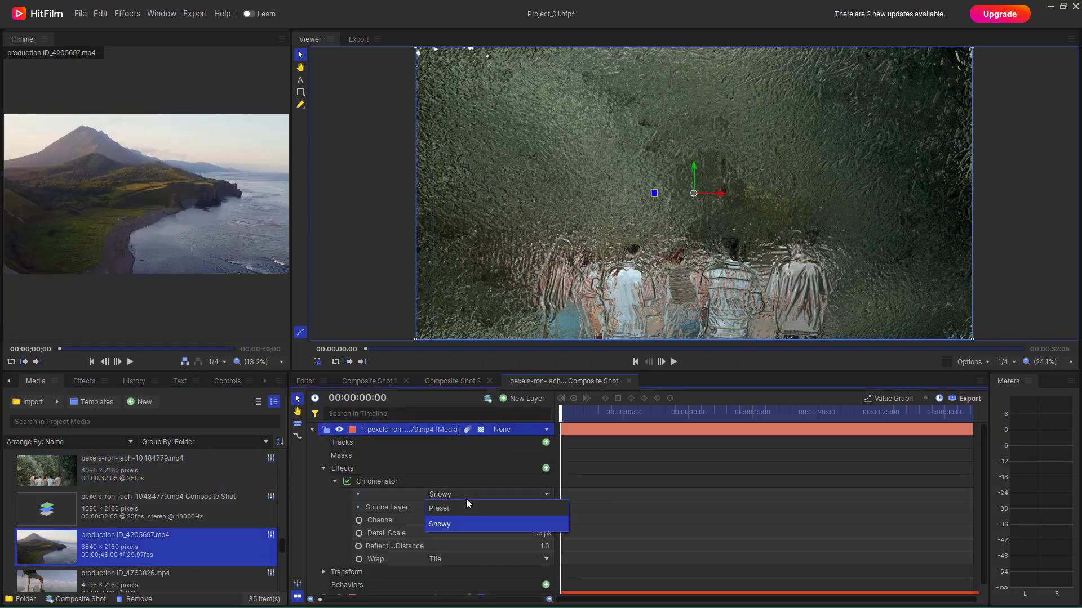
left_click(444, 508)
left_click(454, 507)
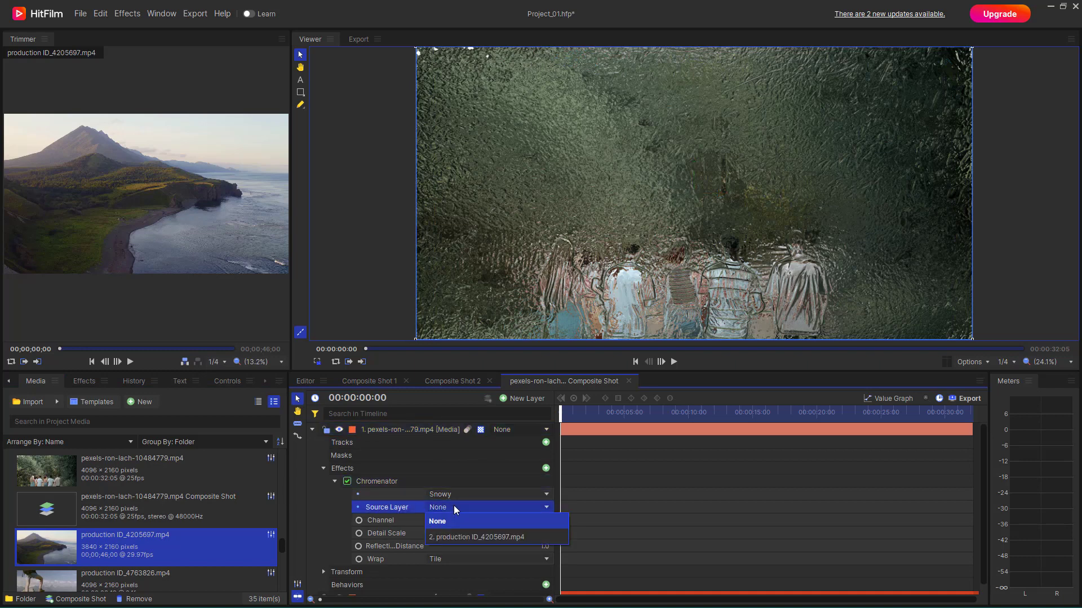
left_click(461, 538)
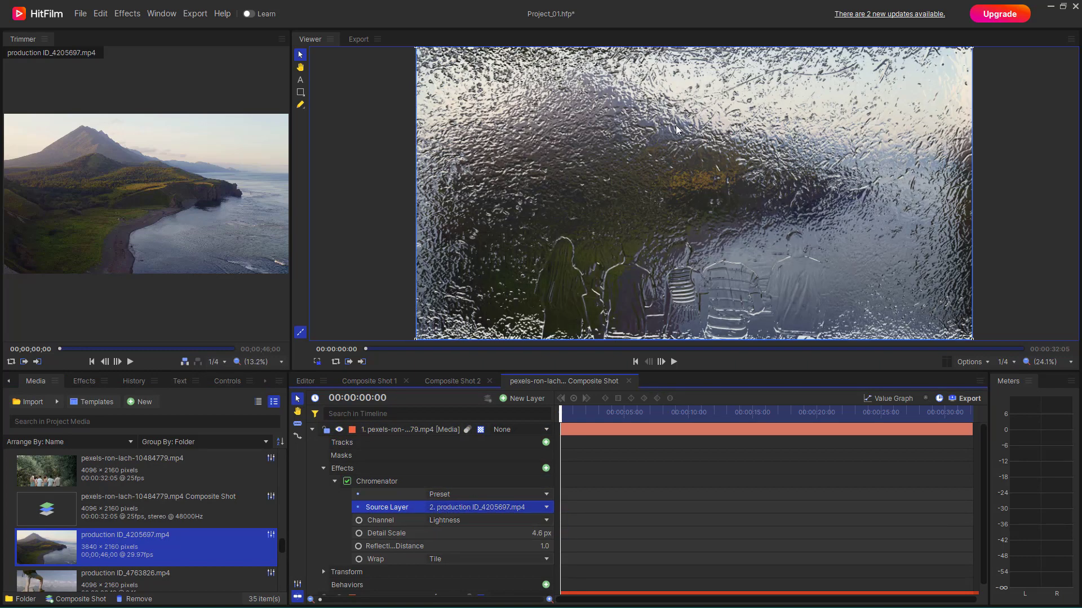
Step: Try the Hue and Blue channels for the Chromenator effect and settle on Red
left_click(486, 521)
left_click(487, 521)
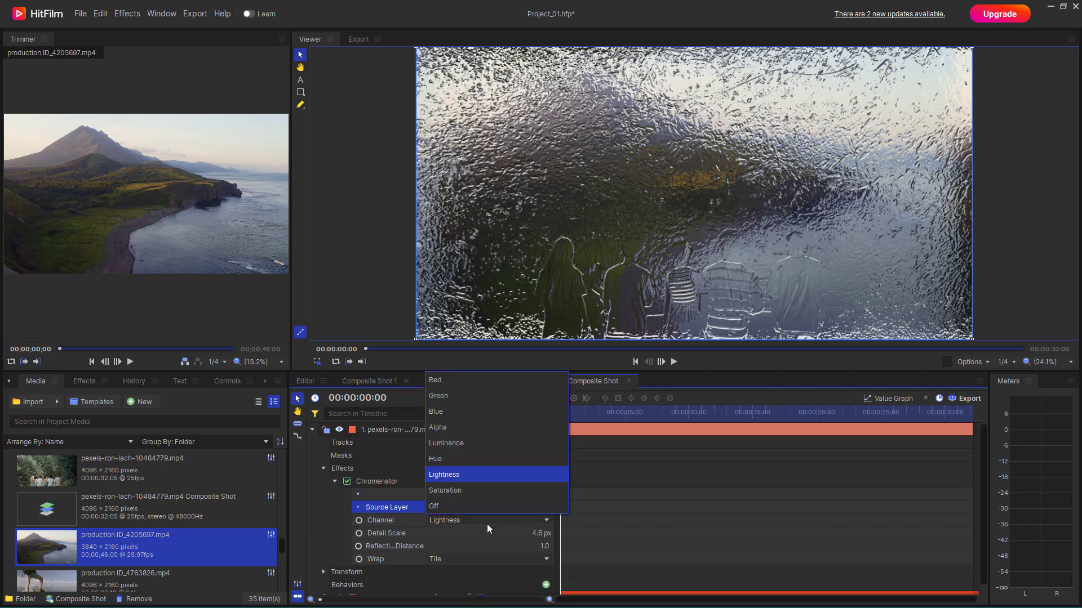
left_click(455, 455)
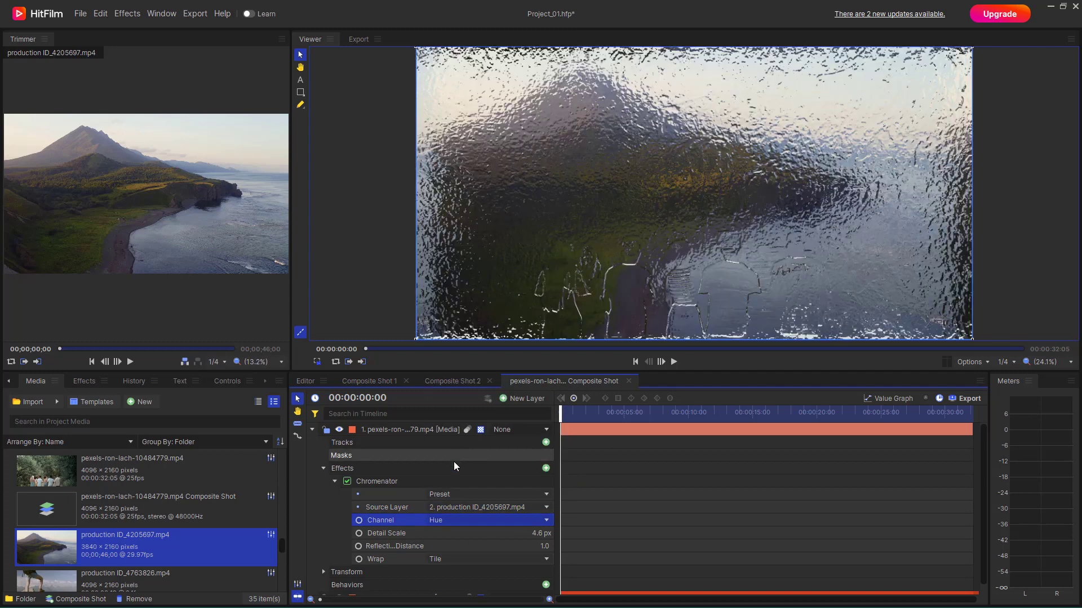
left_click(448, 521)
left_click(464, 419)
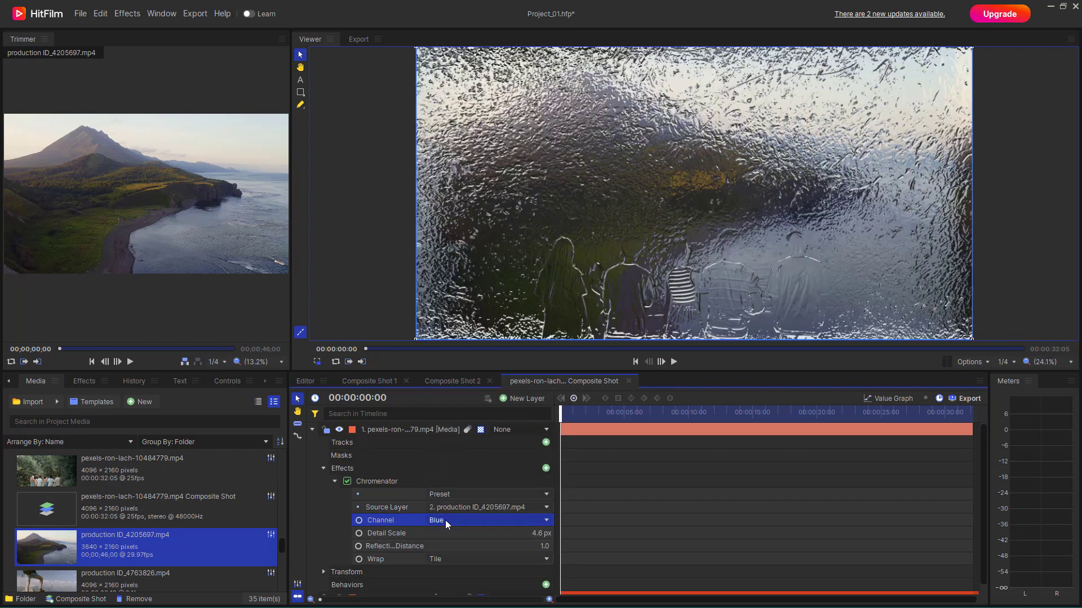
left_click(446, 520)
left_click(476, 378)
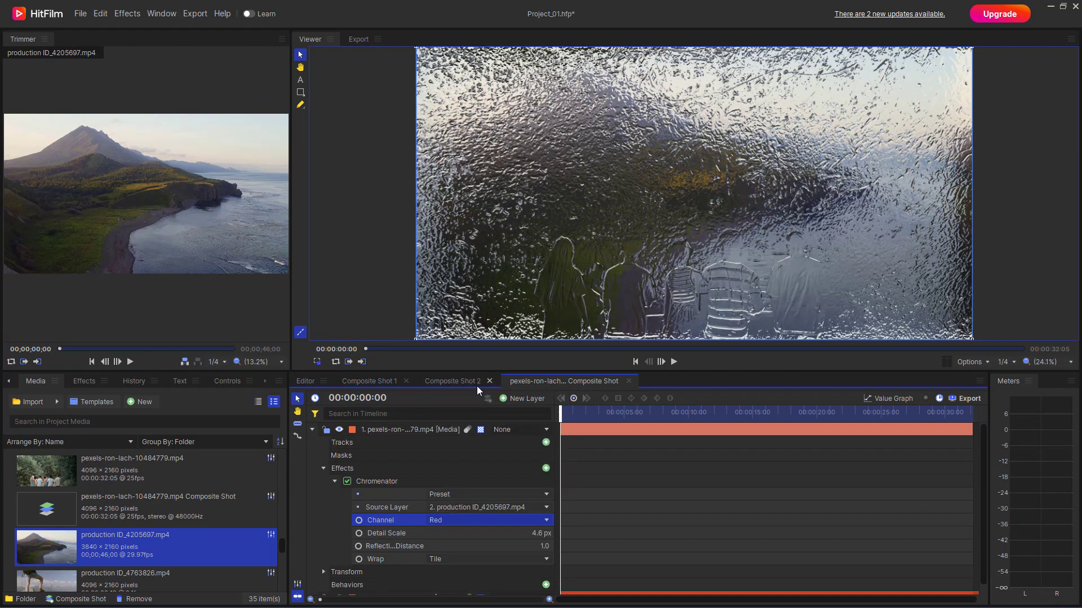
Step: Set the Chromenator's Detail Scale to 12.6 px and its reflection distance to 1.1
left_click_drag(550, 534, 593, 534)
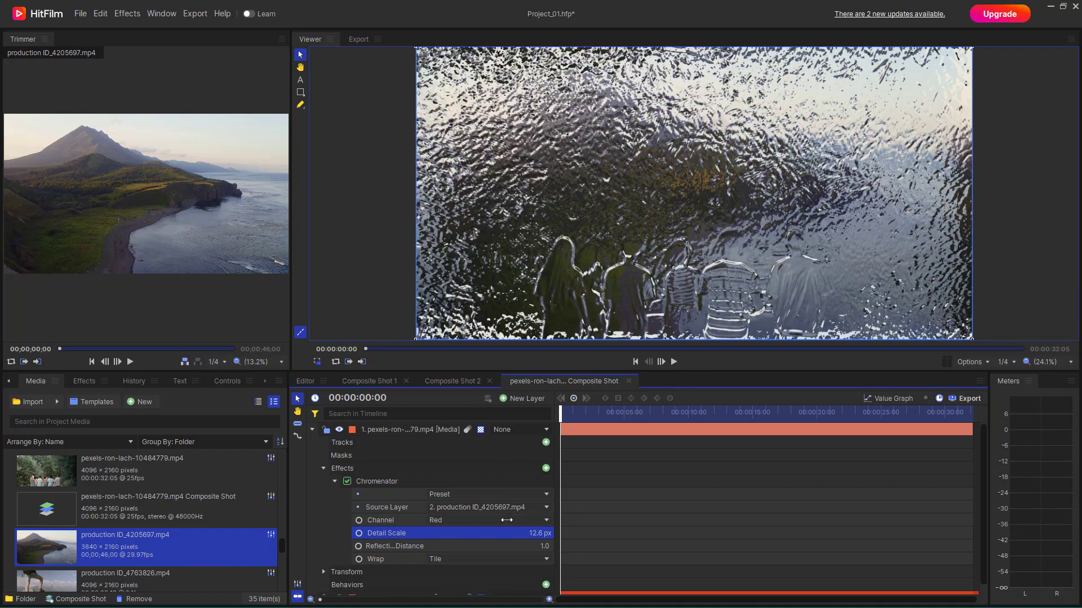
left_click(543, 547)
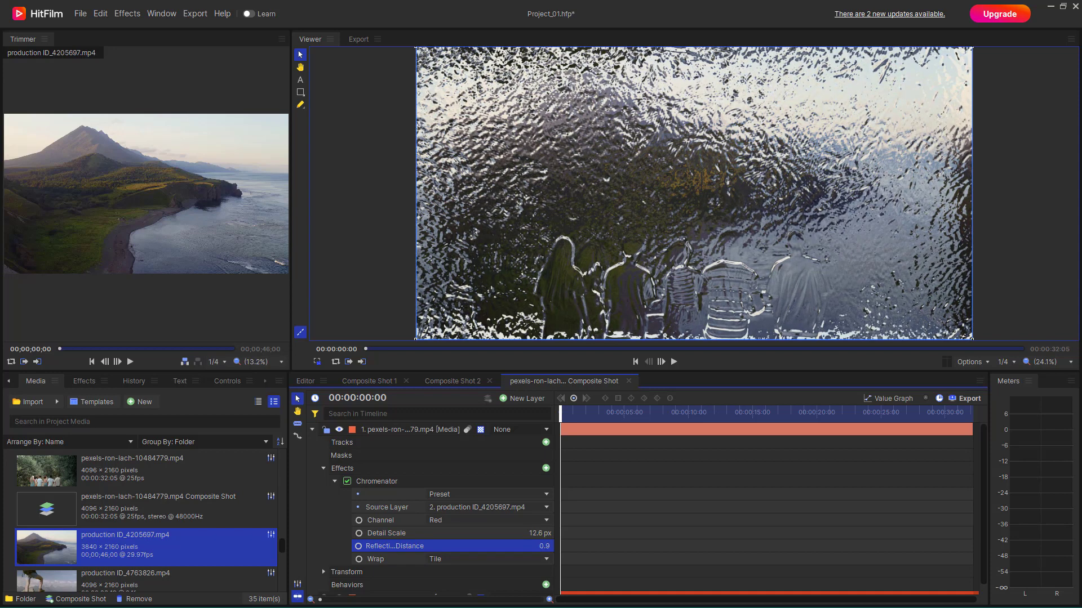
Step: Compare the Chromenator's Wrap modes, including Reflect and No, and leave Wrap set to Reflect
left_click(515, 560)
left_click(489, 546)
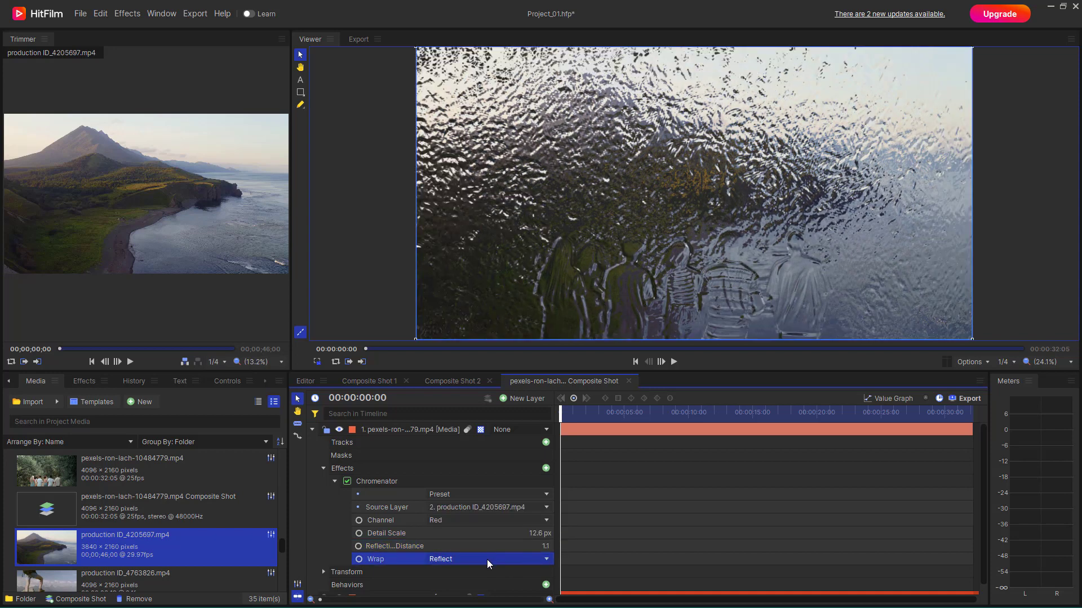
left_click(463, 562)
left_click(458, 514)
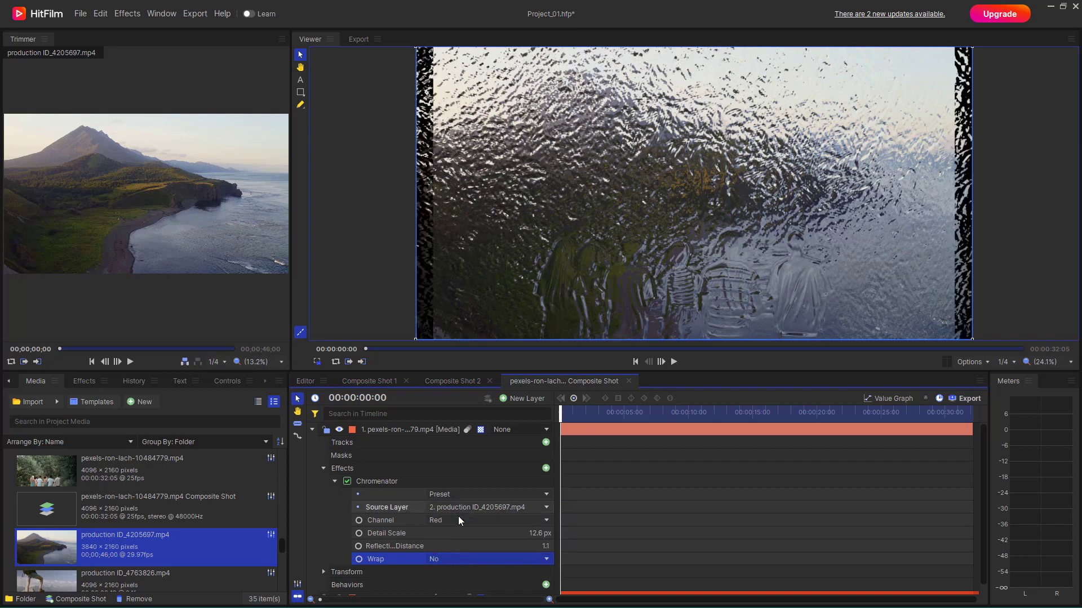
left_click(459, 561)
left_click(456, 528)
left_click(463, 559)
left_click(462, 546)
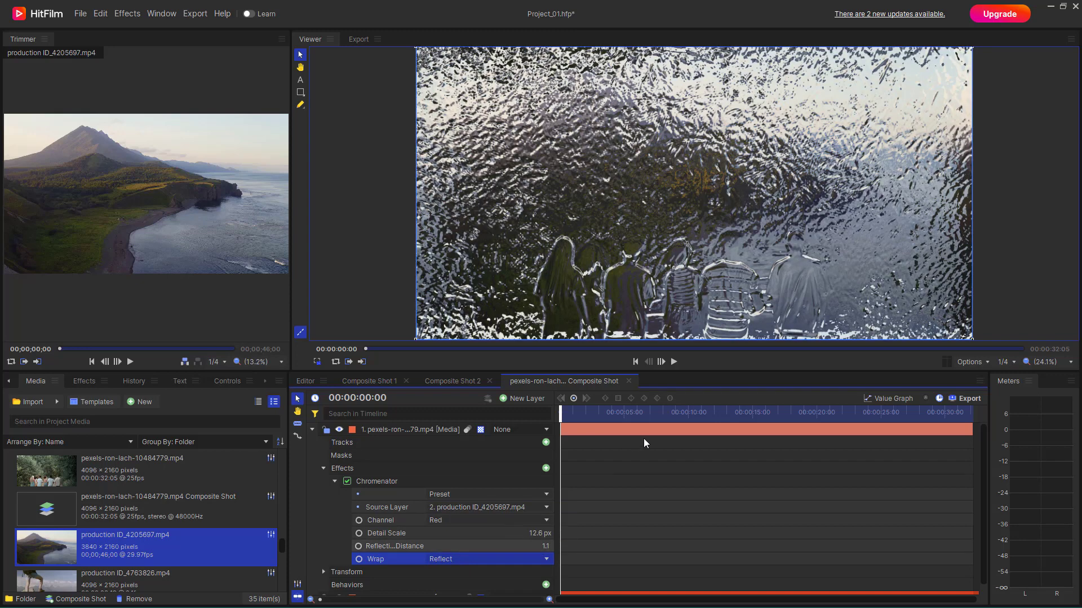
Step: Preview the Chromenator look up to 00:00:07:14 and delete the effect from the forest clip layer
left_click(596, 412)
left_click_drag(595, 411, 658, 411)
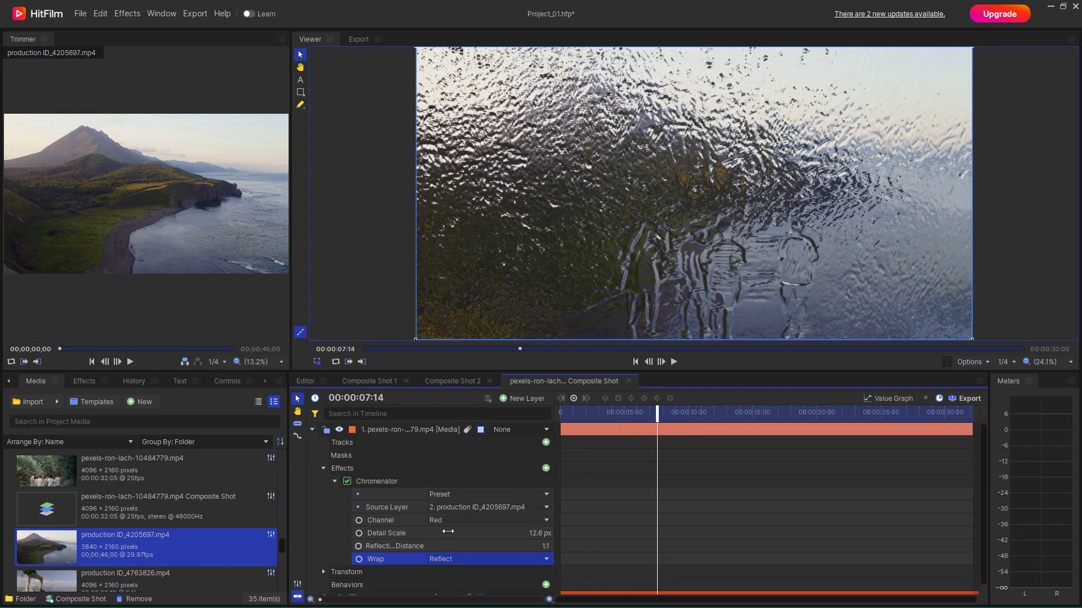
left_click(382, 479)
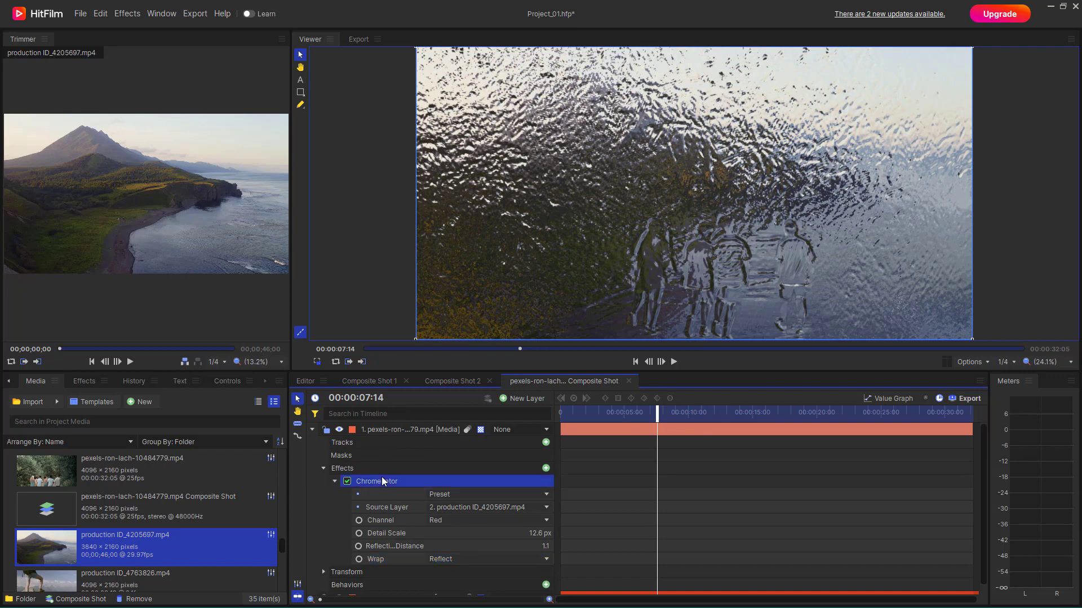
key("Delete")
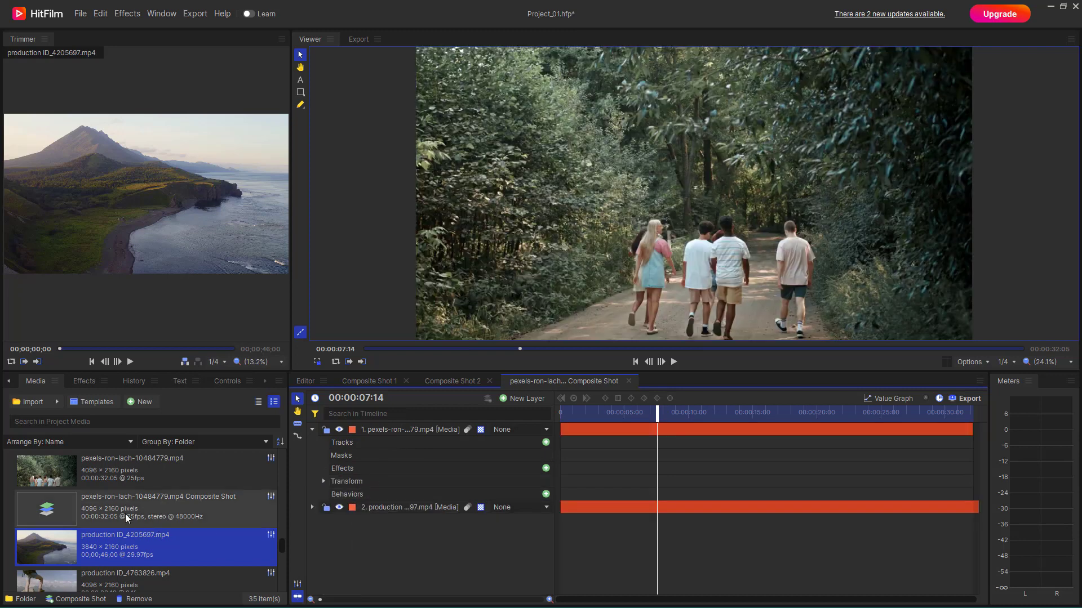
Step: Apply the Derez (VGHS) effect to the forest clip layer, expand its properties and preview it at 00:00:15:13
left_click(84, 388)
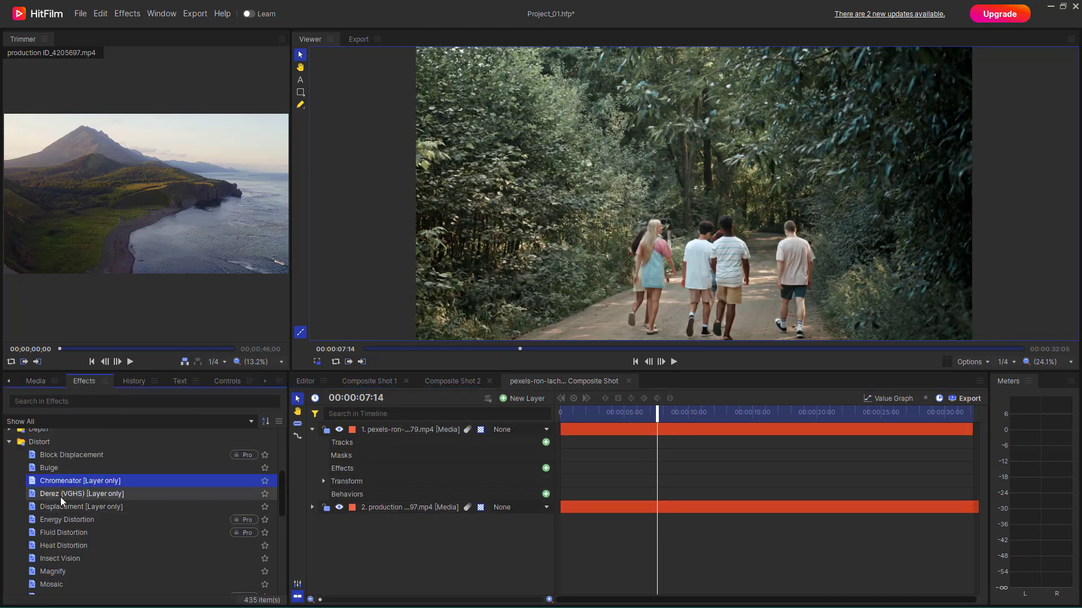
left_click(39, 498)
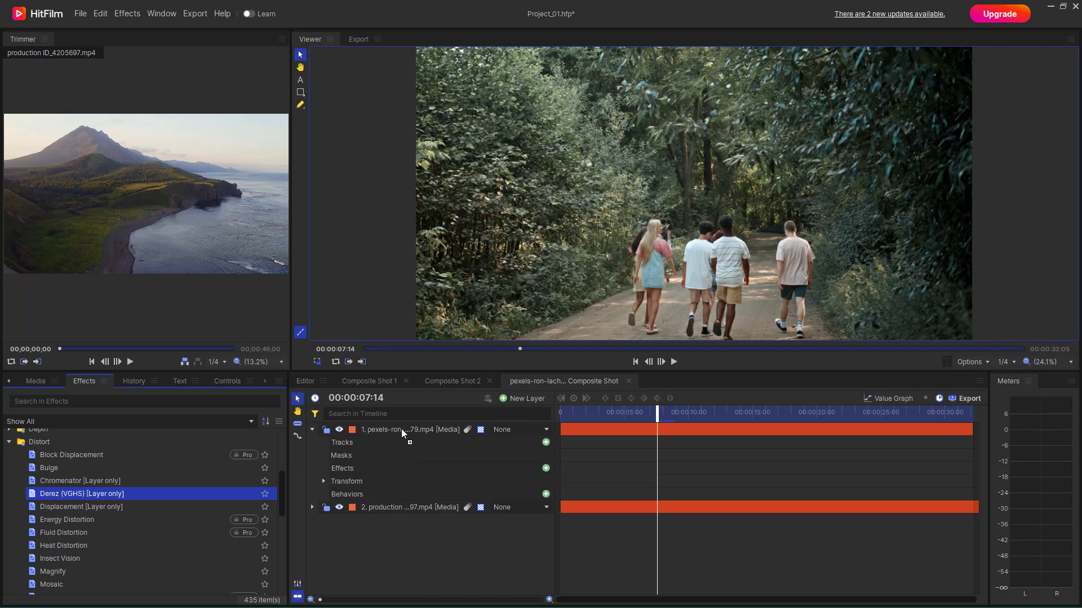
left_click_drag(401, 430, 402, 430)
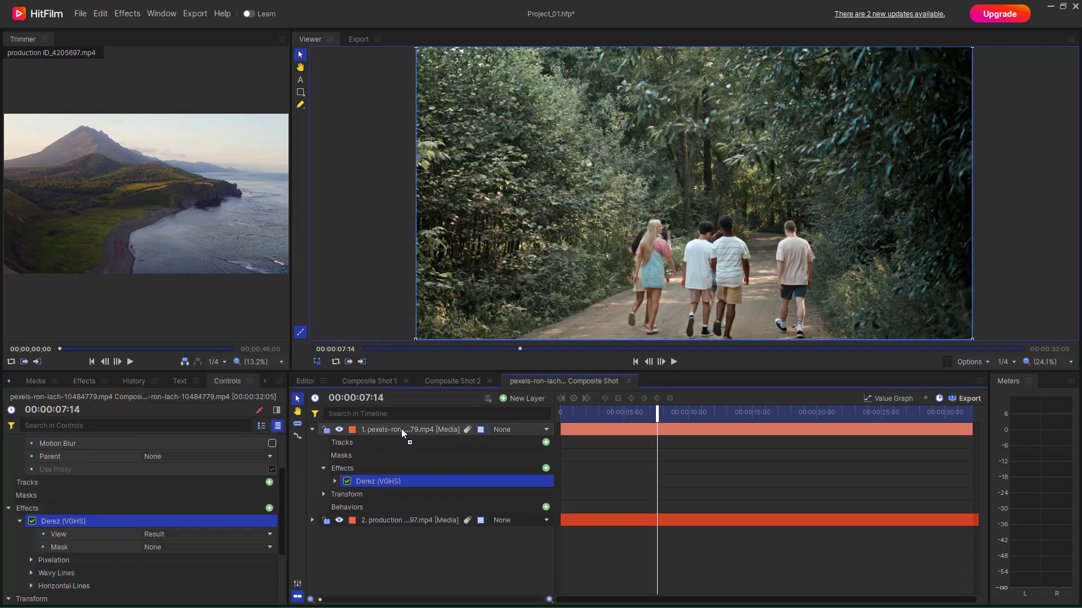
left_click(335, 481)
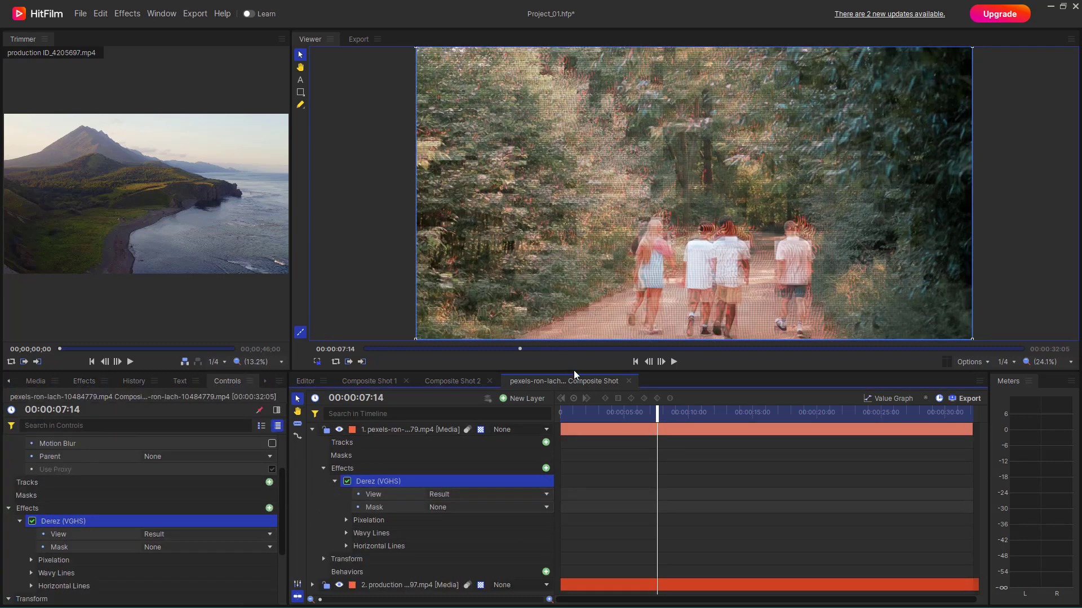
left_click_drag(620, 412, 765, 405)
Step: Compare Derez's Pixelation, Wavy Lines and Horizontal Lines views, keep Horizontal Lines, and use the production ID_4205697.mp4 layer as its Mask
left_click(529, 496)
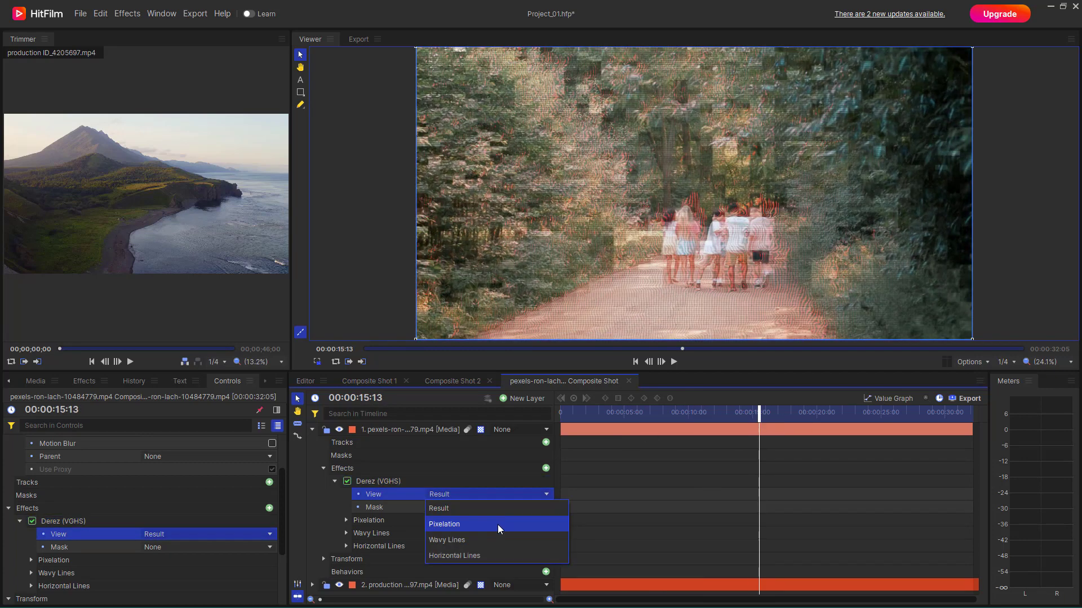
left_click(500, 520)
left_click(467, 495)
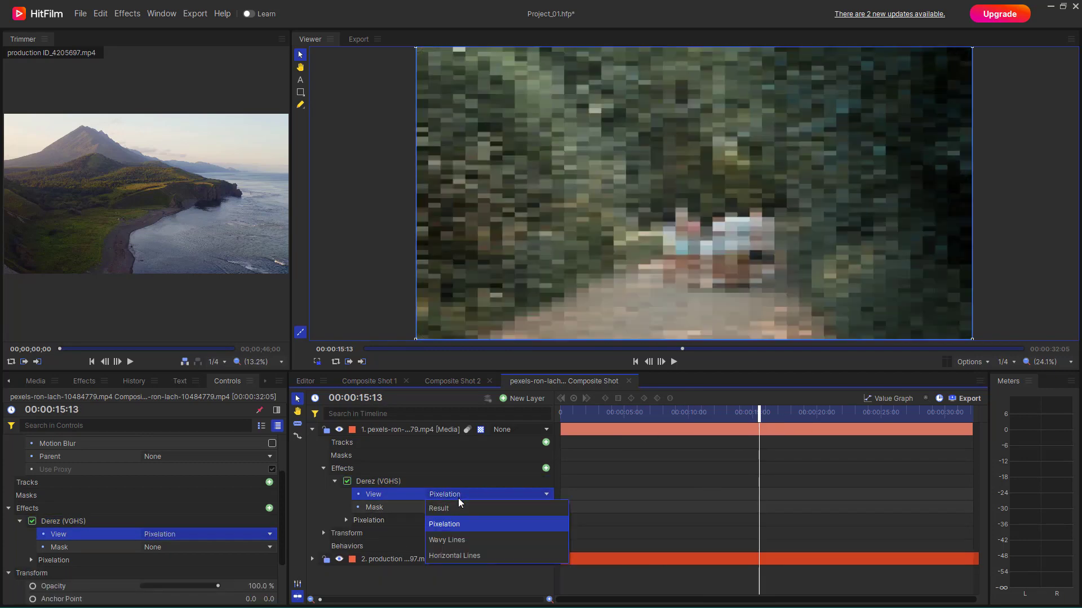
left_click(459, 541)
left_click(471, 496)
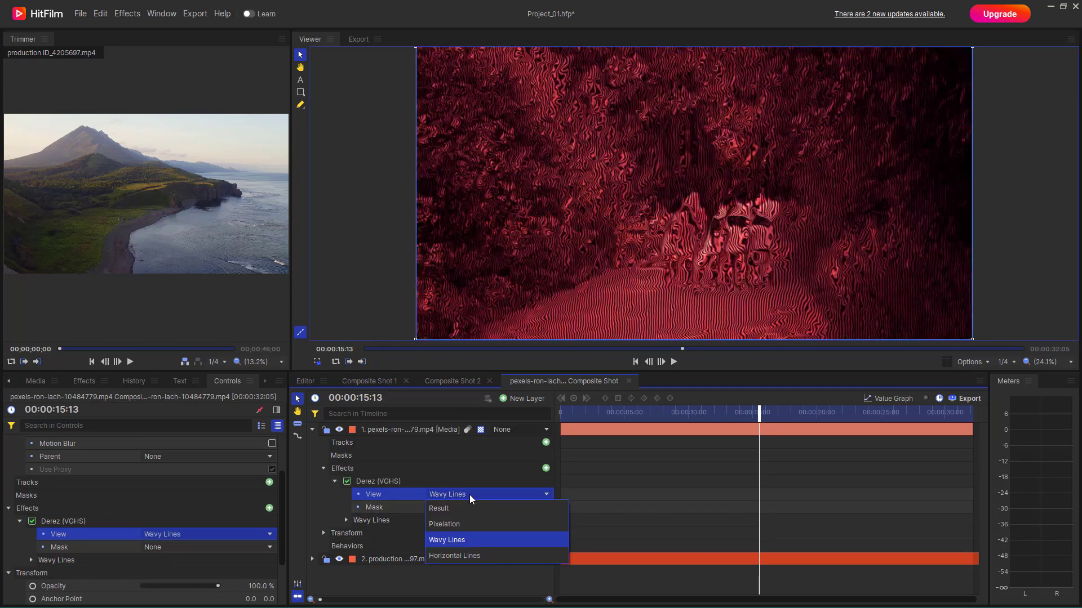
left_click(480, 554)
left_click(476, 507)
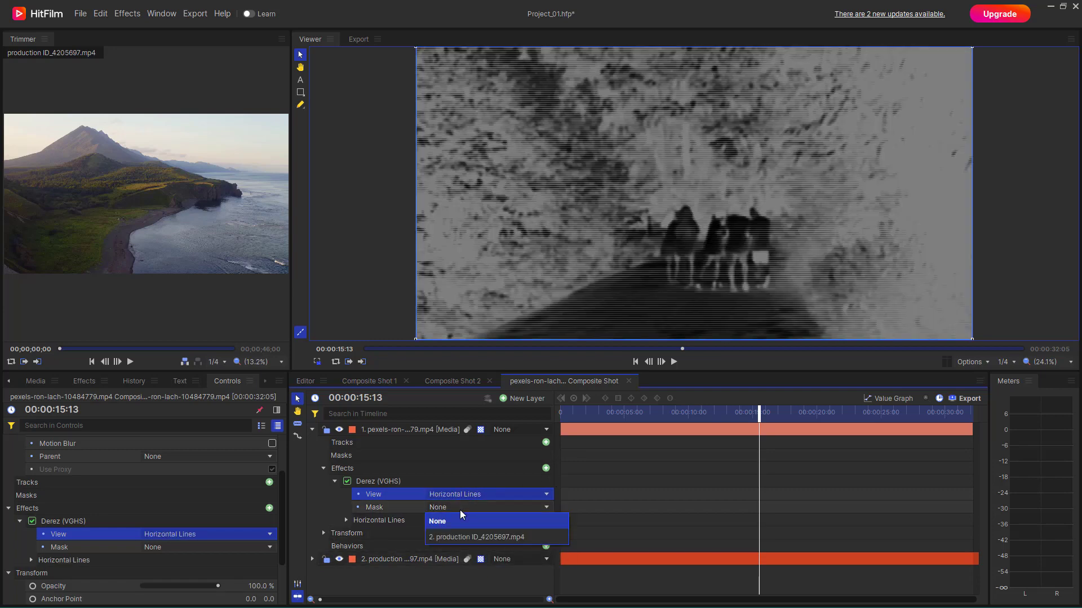
left_click(472, 534)
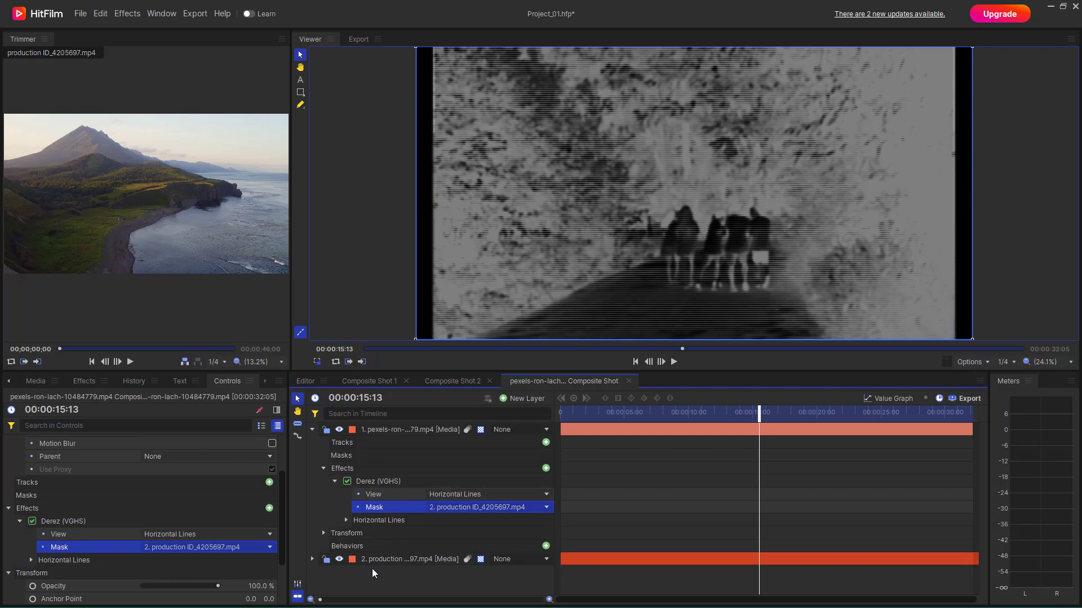
Step: Set Derez's Inverted Lines to Frequency 1024, Sharpness 1.68, Angle 40 and Brightness 1.81, checking the frame at 00:00:11:08
left_click(346, 521)
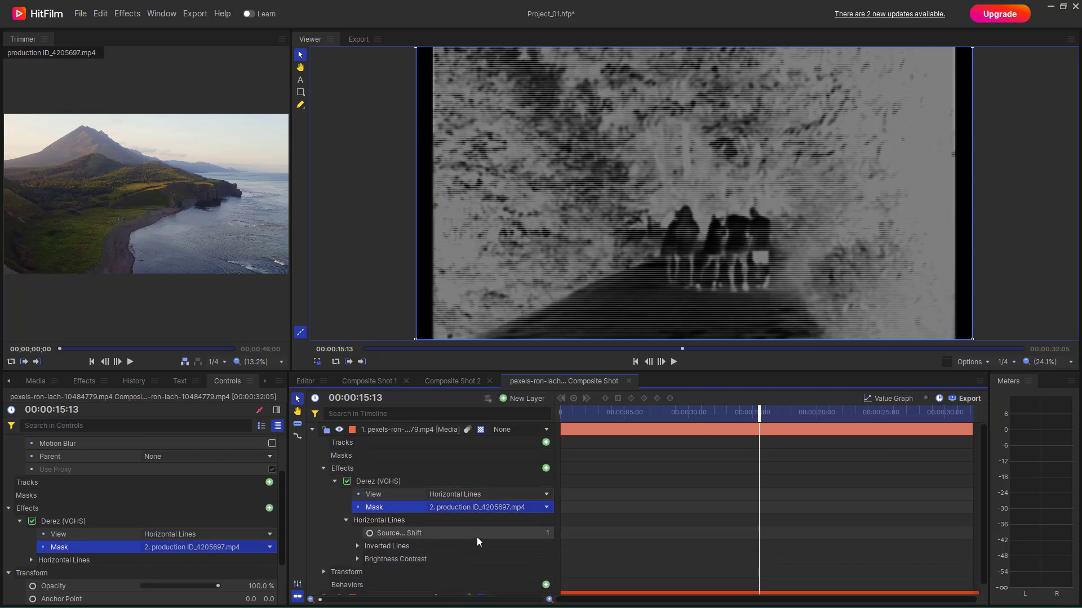
scroll(444, 539, "down", 1)
left_click(357, 537)
scroll(359, 536, "down", 3)
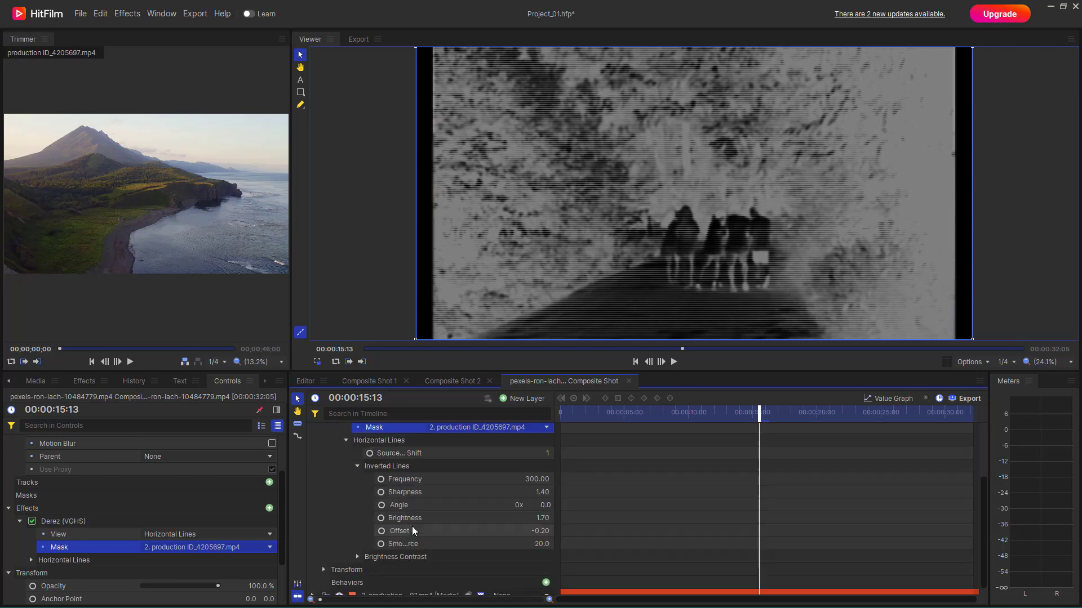
left_click_drag(521, 480, 691, 480)
left_click_drag(654, 417, 706, 418)
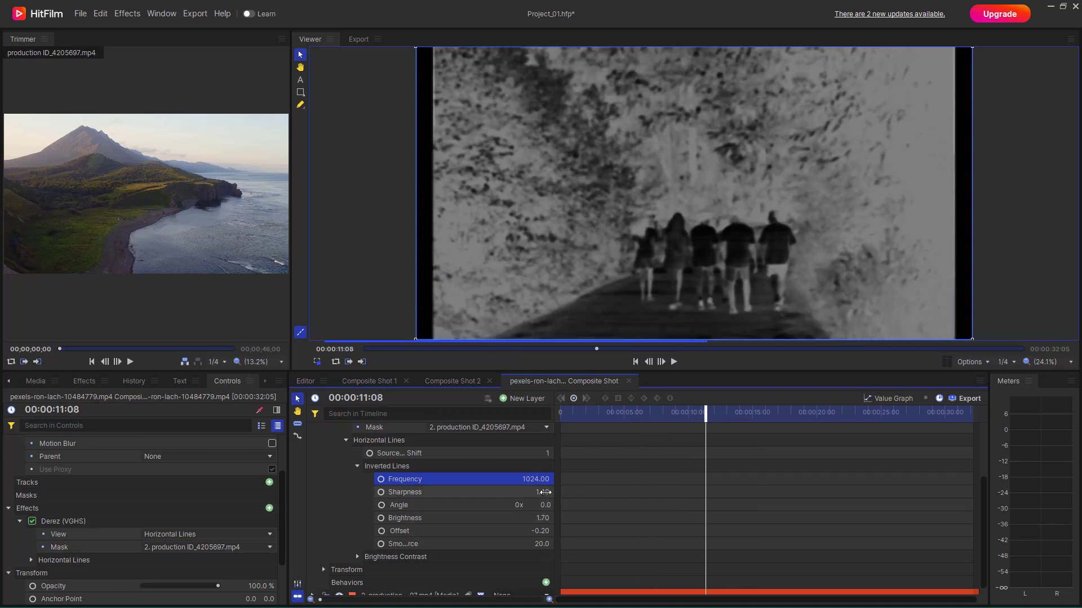
left_click_drag(543, 494, 552, 519)
Step: Look over the remaining layer properties and delete the Derez (VGHS) effect from the forest clip layer
left_click(324, 570)
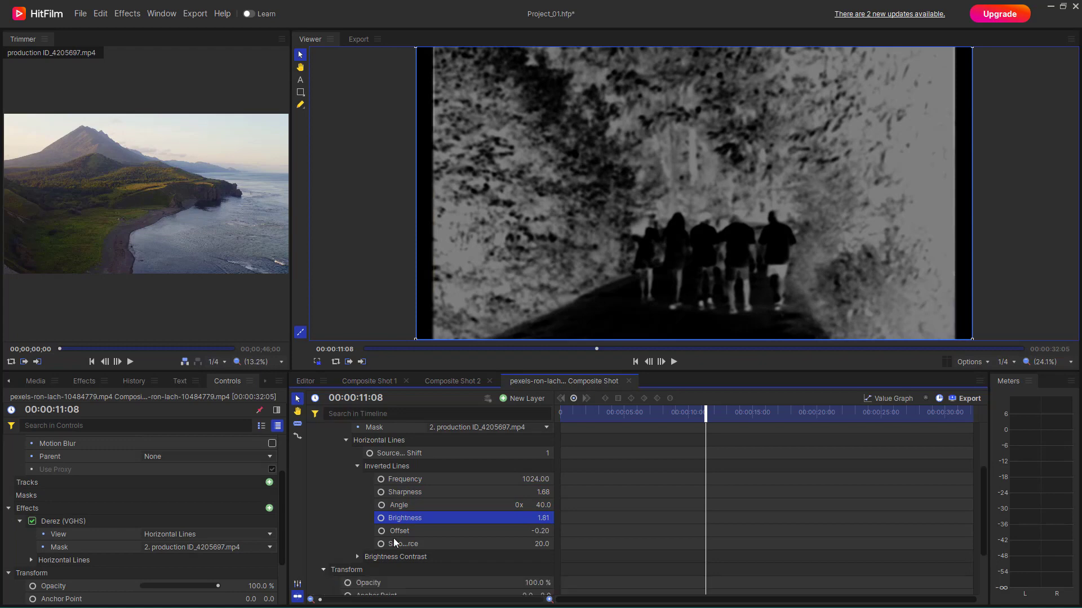
scroll(462, 510, "down", 2)
scroll(459, 485, "up", 4)
scroll(460, 486, "up", 1)
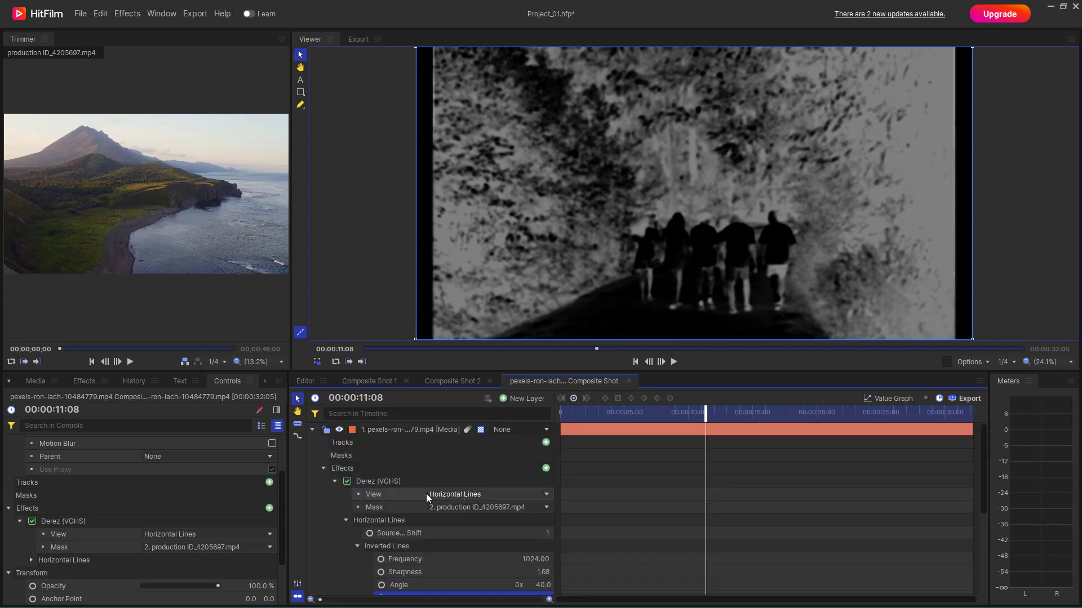
left_click(371, 482)
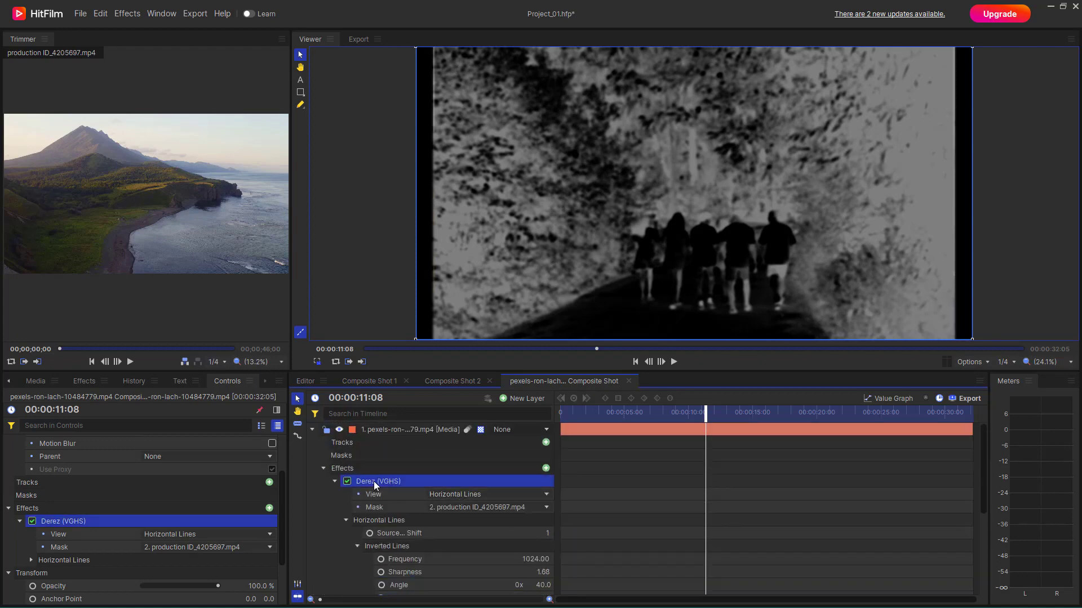
key("Delete")
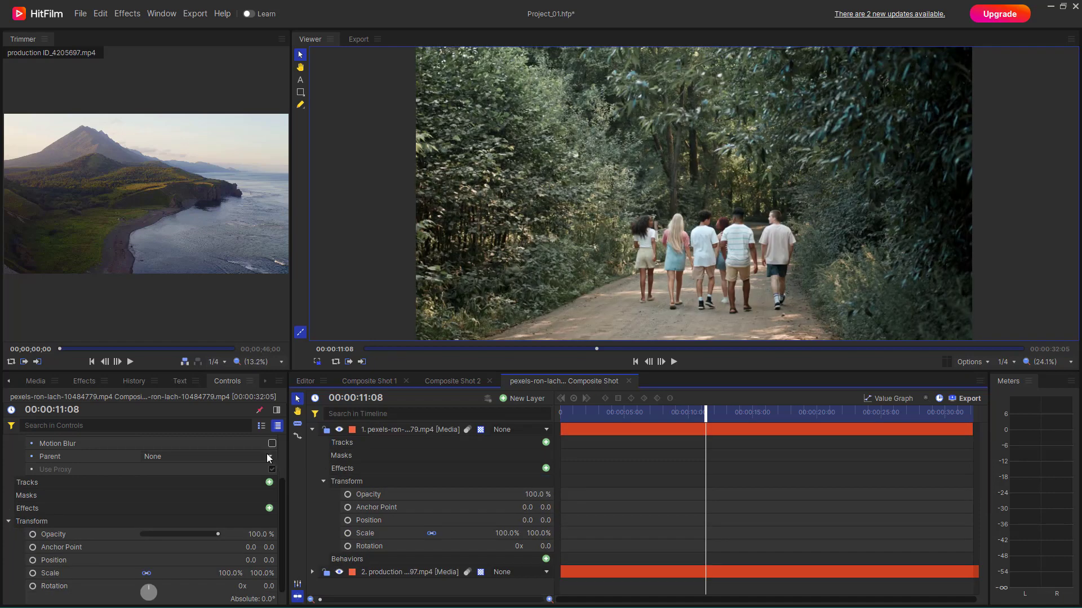
Step: Apply the layer-only Displacement effect to the forest clip and set its Source Layer to production ID_4205697.mp4
left_click(107, 385)
left_click(62, 507)
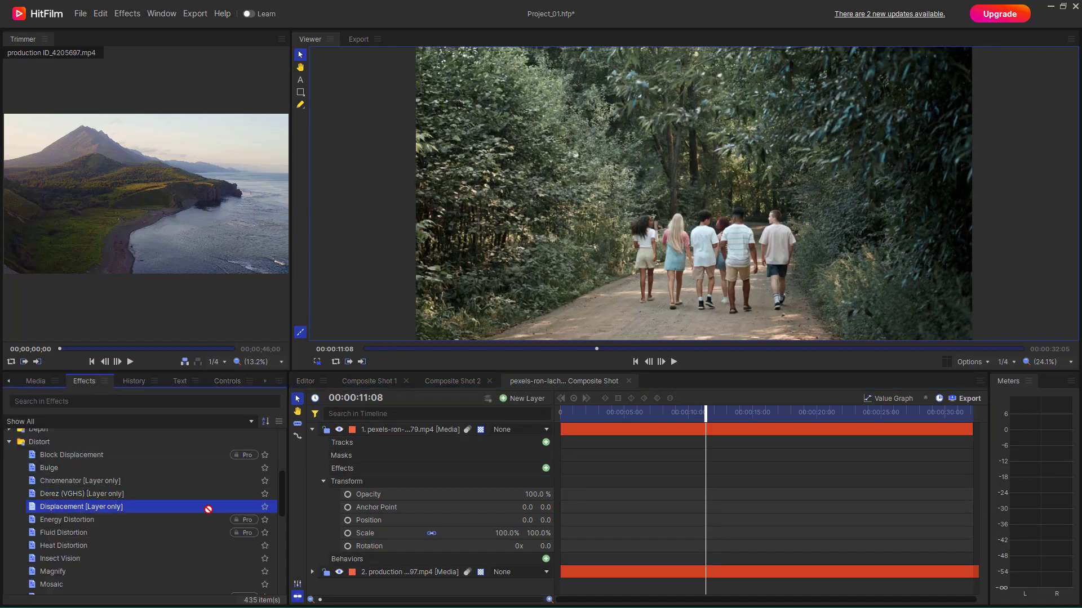
left_click_drag(407, 430, 407, 430)
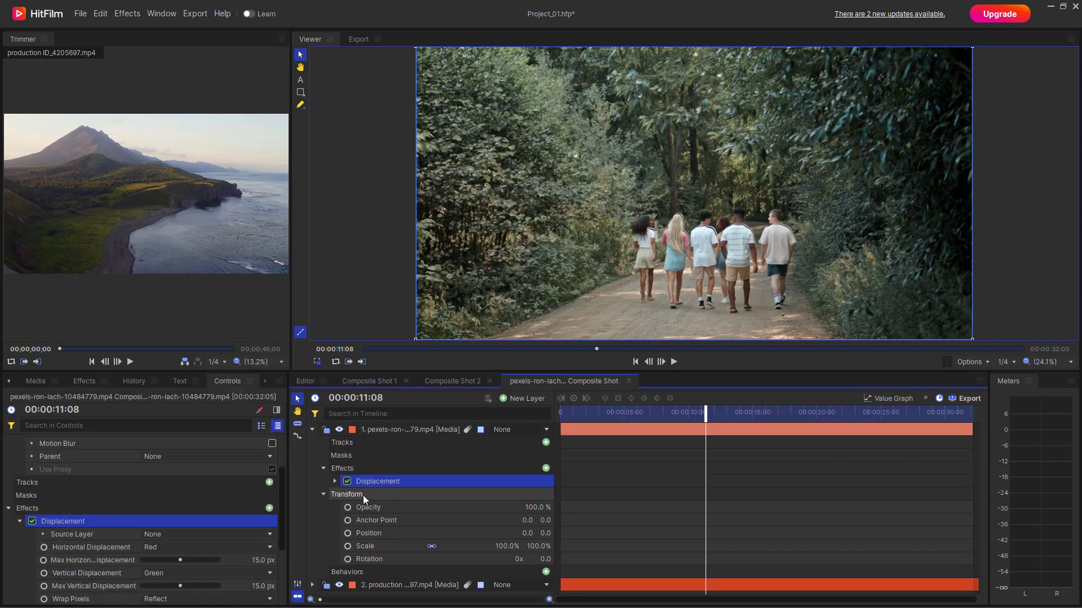
left_click(334, 482)
left_click(522, 493)
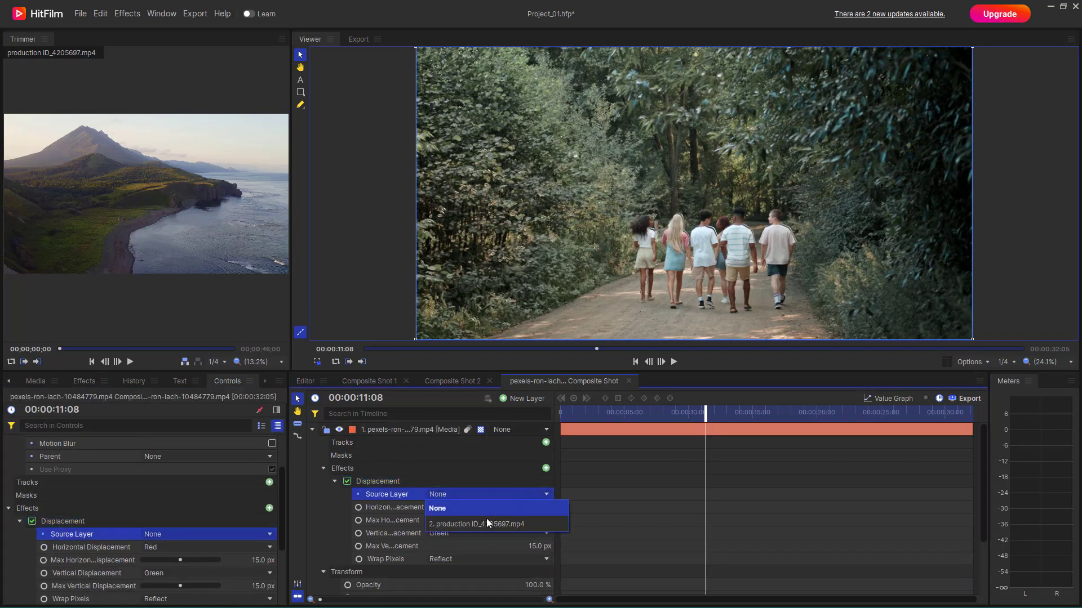
left_click(485, 518)
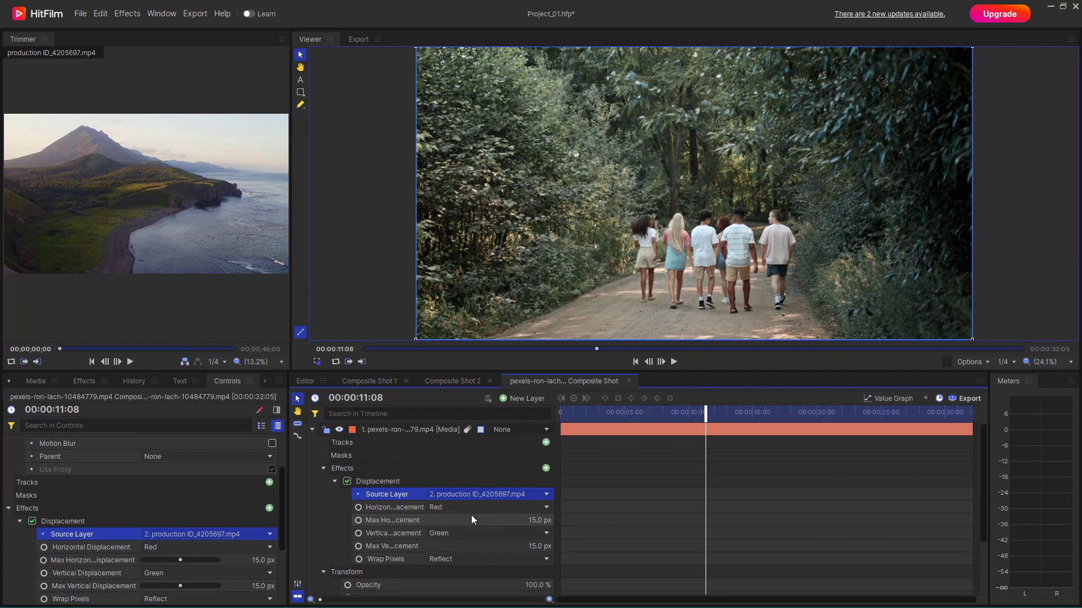
Step: Set Horizontal Displacement to Green and its maximum to 169 px after trying Luminance and 625 px, briefly hiding the forest layer to compare
left_click(475, 509)
left_click(475, 432)
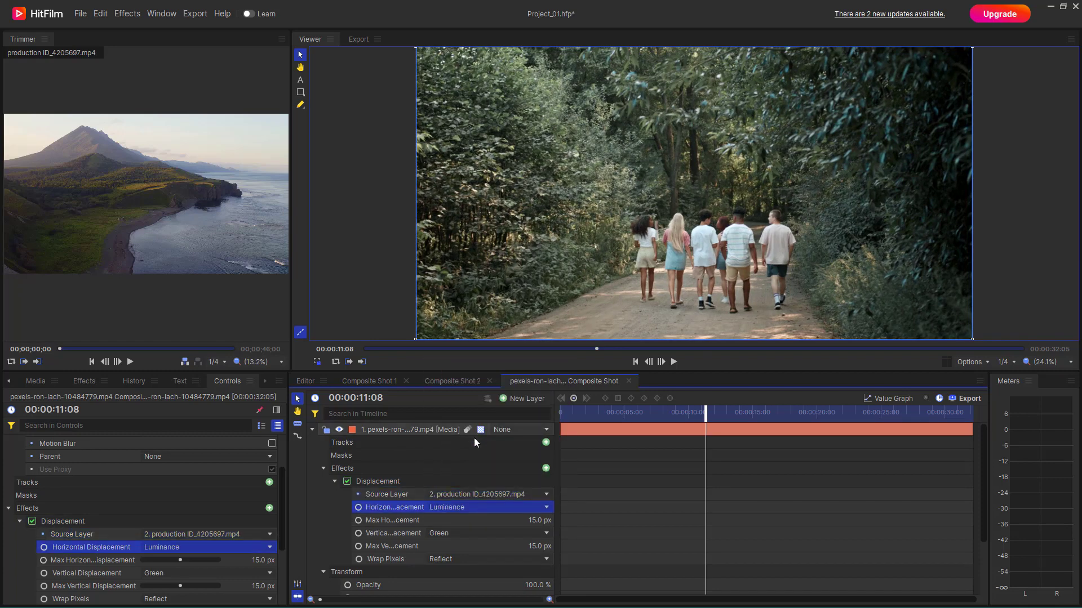
left_click(531, 507)
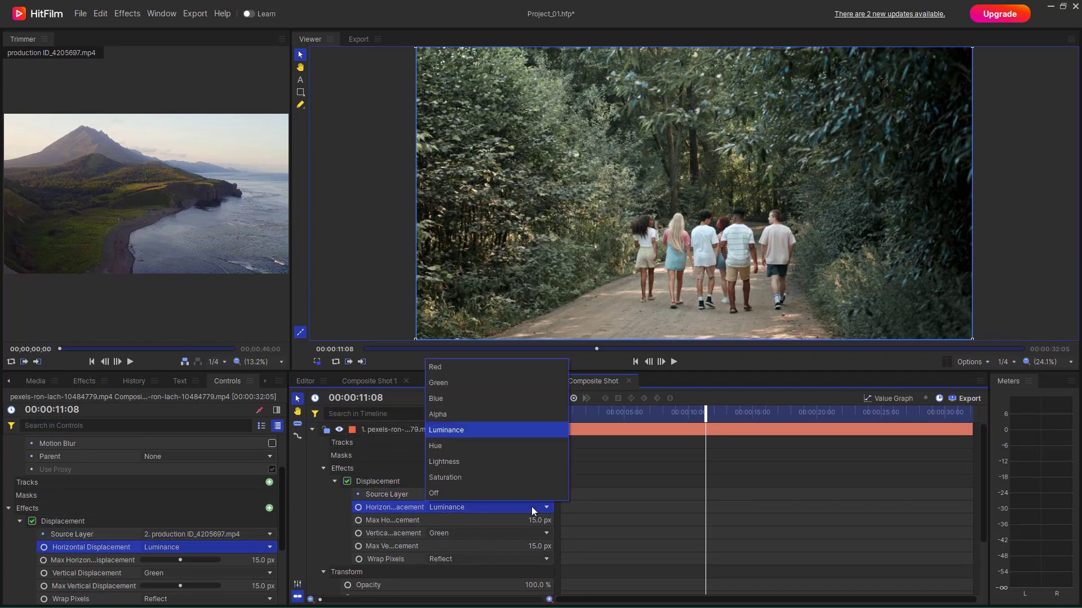
left_click(474, 382)
left_click_drag(537, 521, 881, 522)
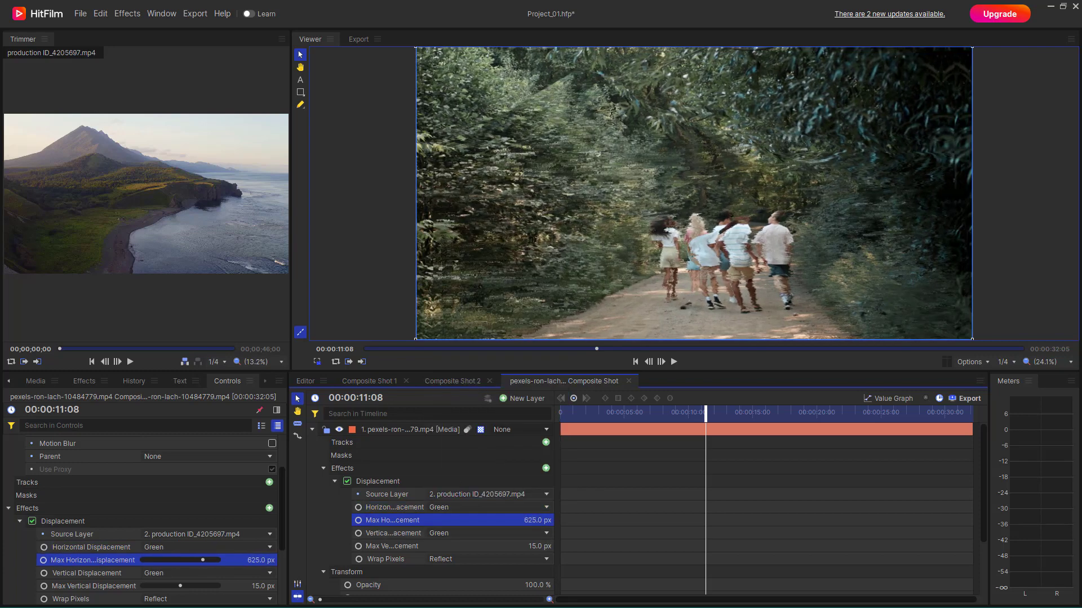
left_click(338, 430)
left_click(339, 429)
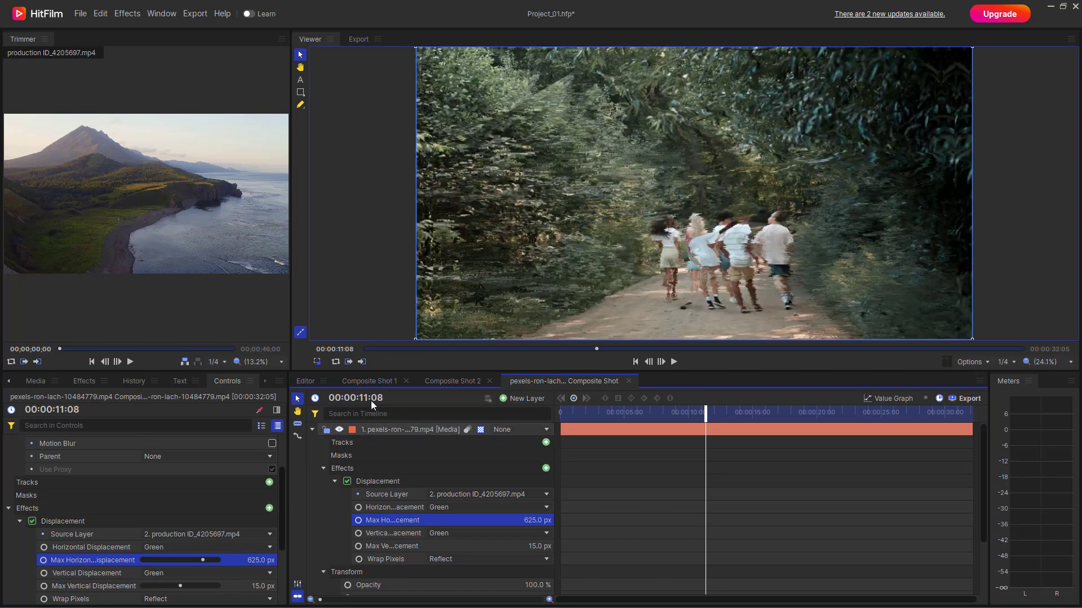
left_click_drag(538, 521, 281, 521)
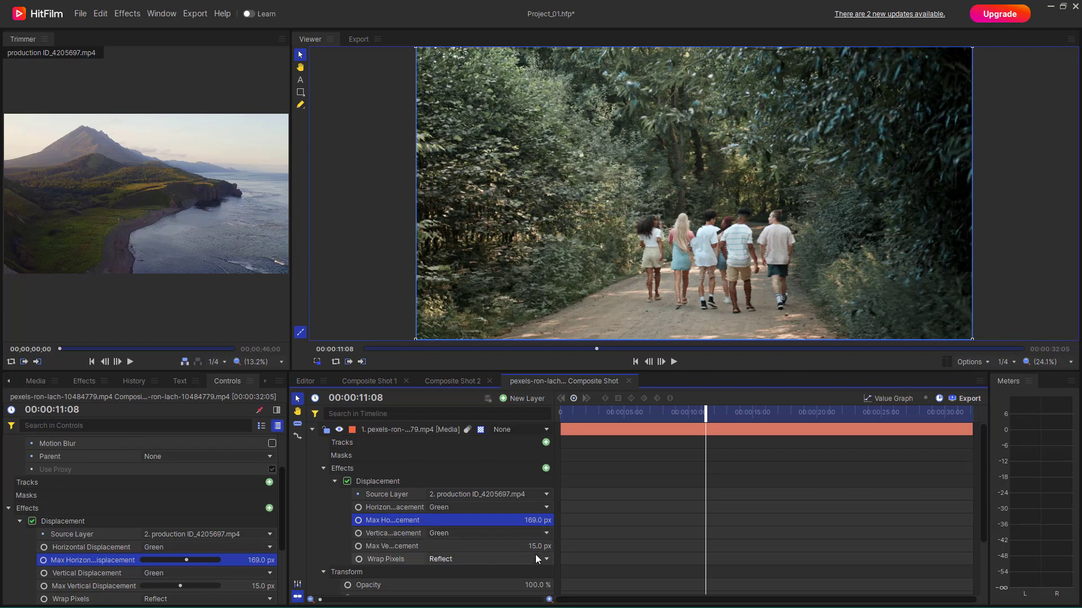
Step: Set the Vertical Displacement to Lightness with a maximum of 732 px, and set Wrap Pixels to Tile
left_click(531, 535)
left_click(528, 488)
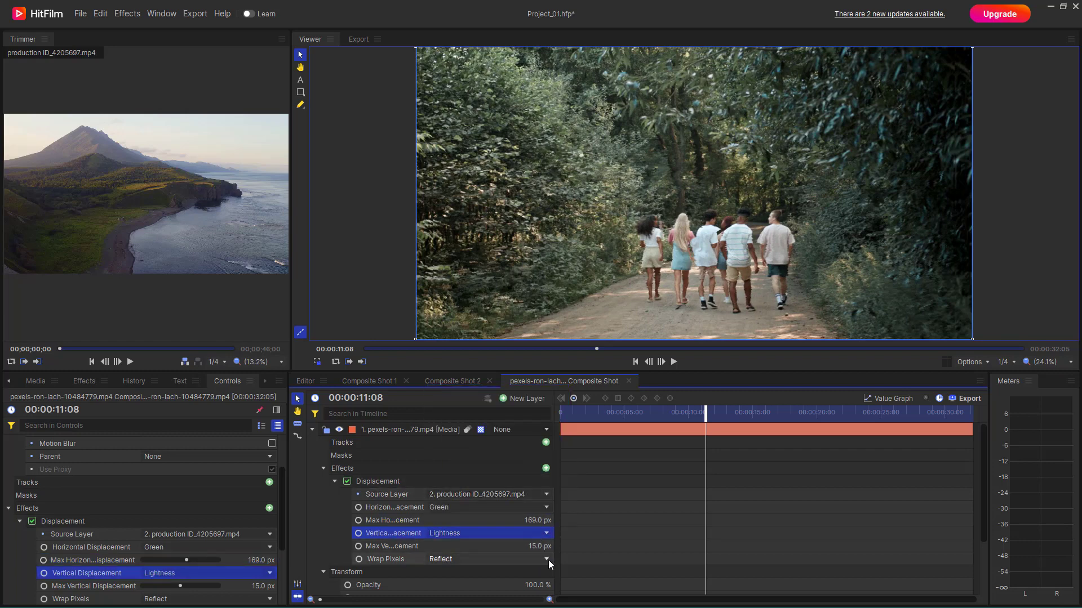
left_click_drag(540, 546, 944, 546)
left_click(467, 562)
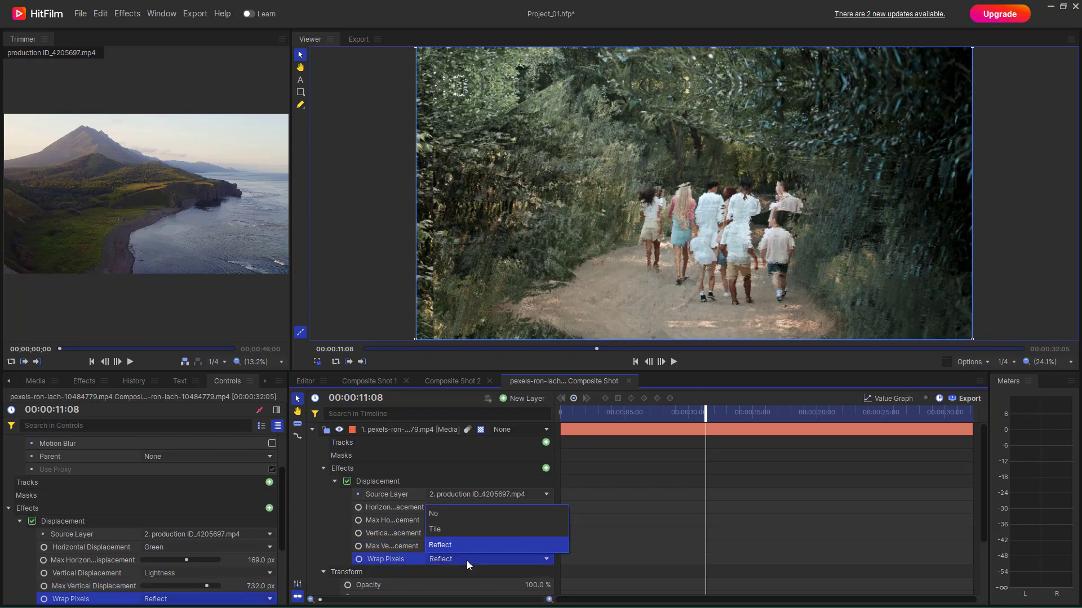
left_click(461, 533)
Step: Preview the displaced clip from 00:00:09:04 to 00:00:16:22, briefly hiding the forest layer to compare it with the source footage
left_click_drag(602, 412, 678, 413)
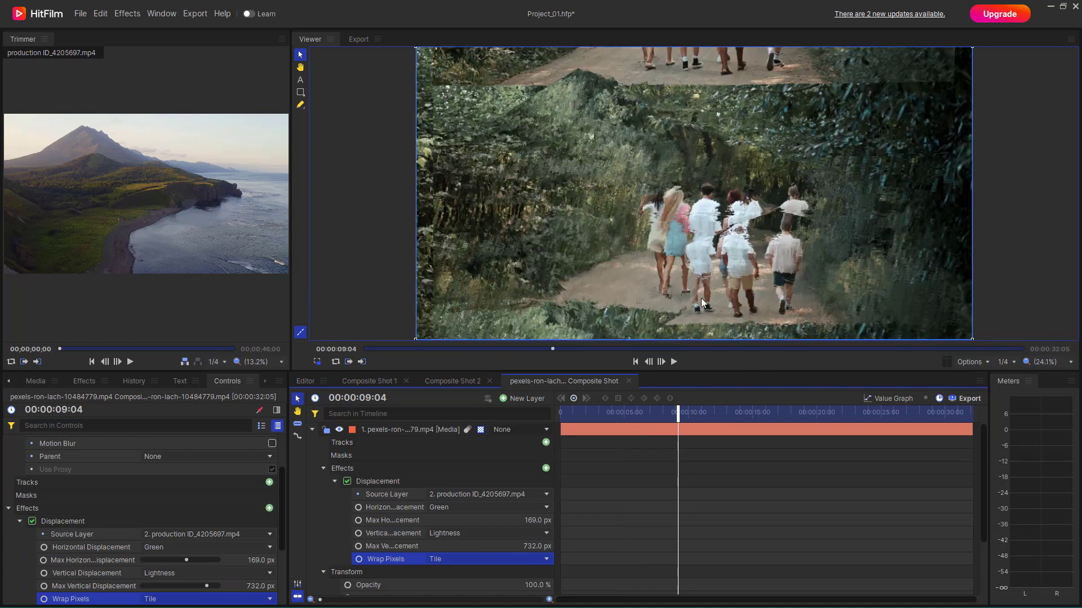
left_click(339, 430)
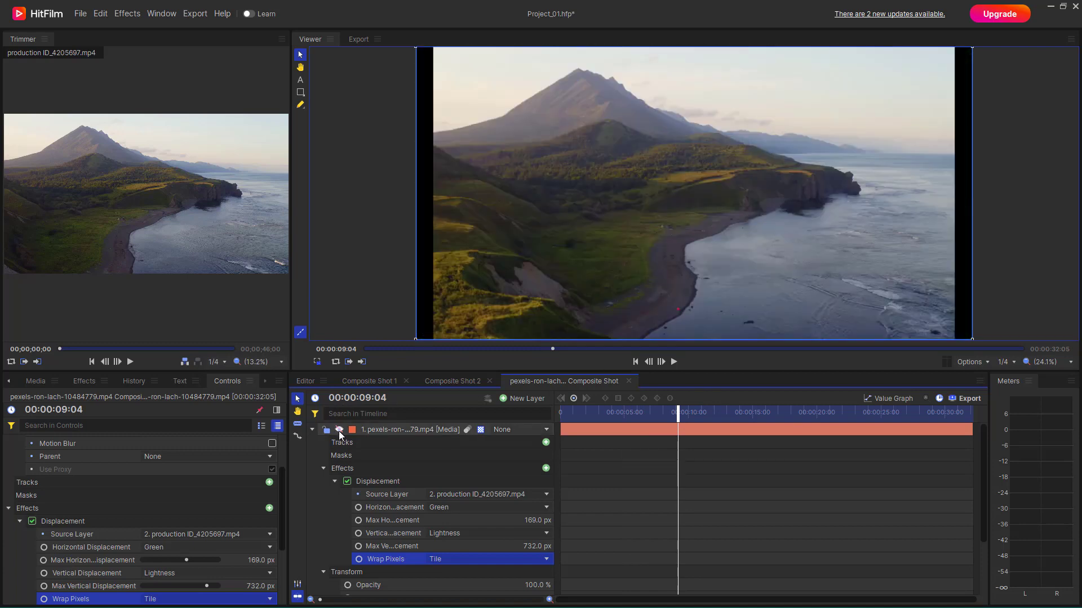
left_click(339, 430)
left_click_drag(681, 415, 781, 416)
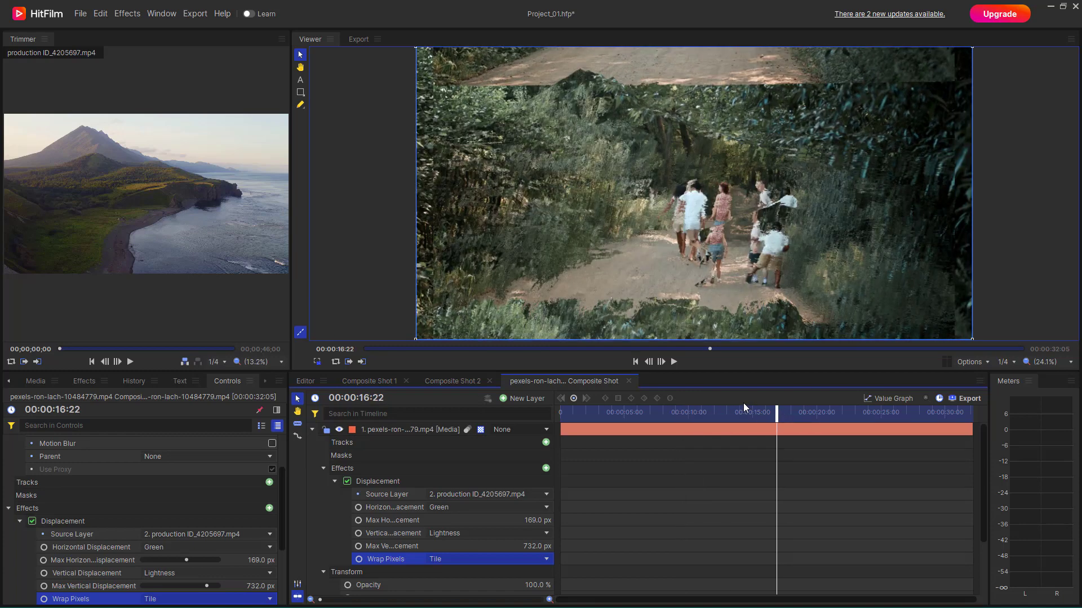